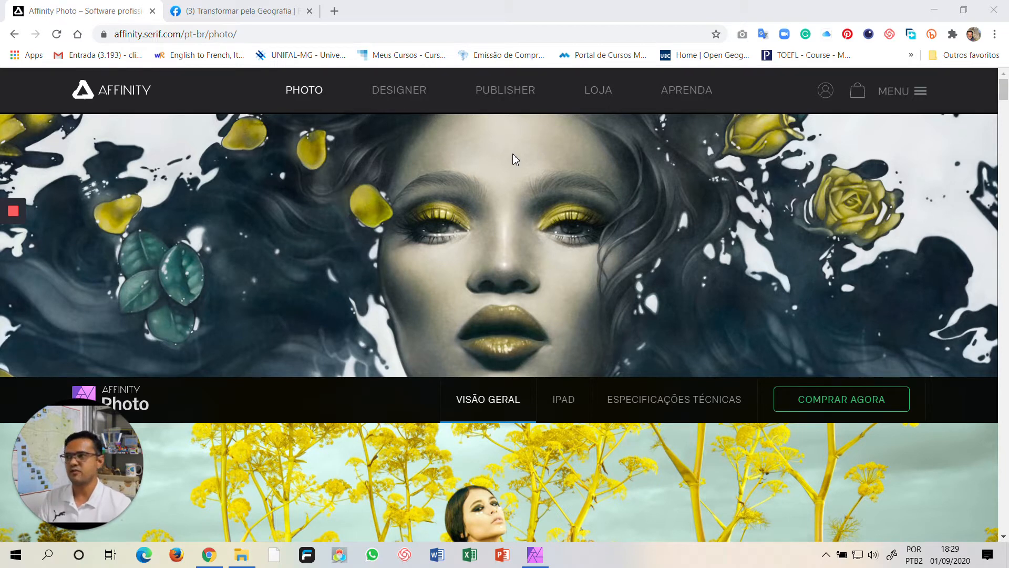
Bring up the Transformar pela Geografia Facebook page and look around its 360-degree laboratory photo
{"action": "left_click", "coordinate": [231, 15]}
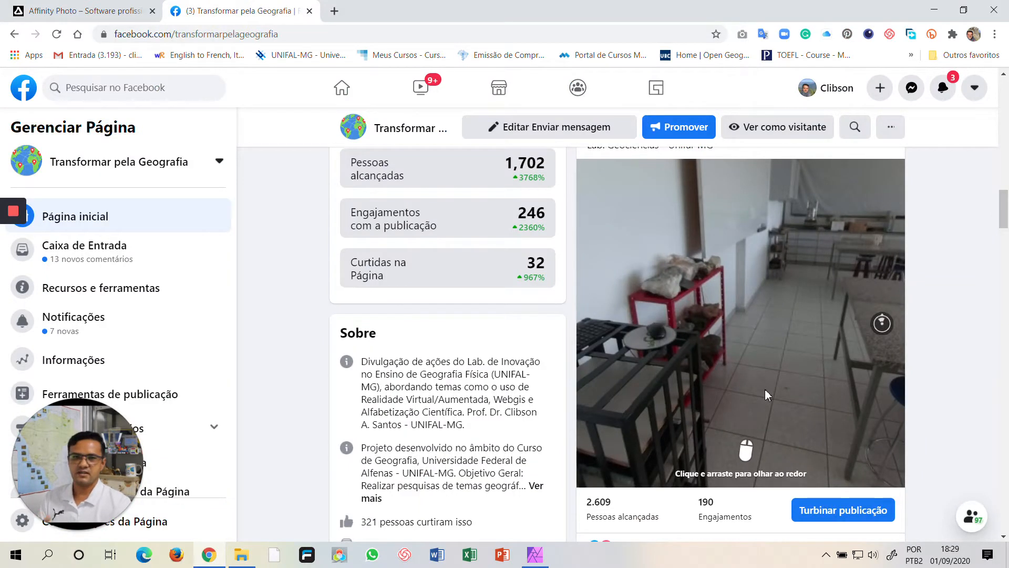
{"action": "left_click_drag", "start_coordinate": [765, 395], "coordinate": [824, 277]}
{"action": "left_click_drag", "start_coordinate": [754, 391], "coordinate": [852, 324]}
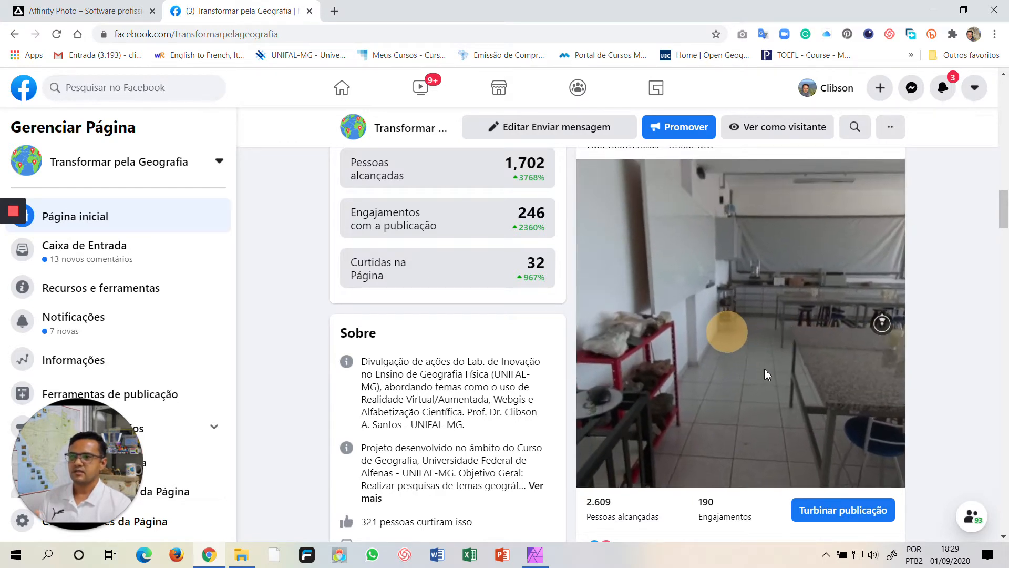
{"action": "left_click", "coordinate": [755, 279]}
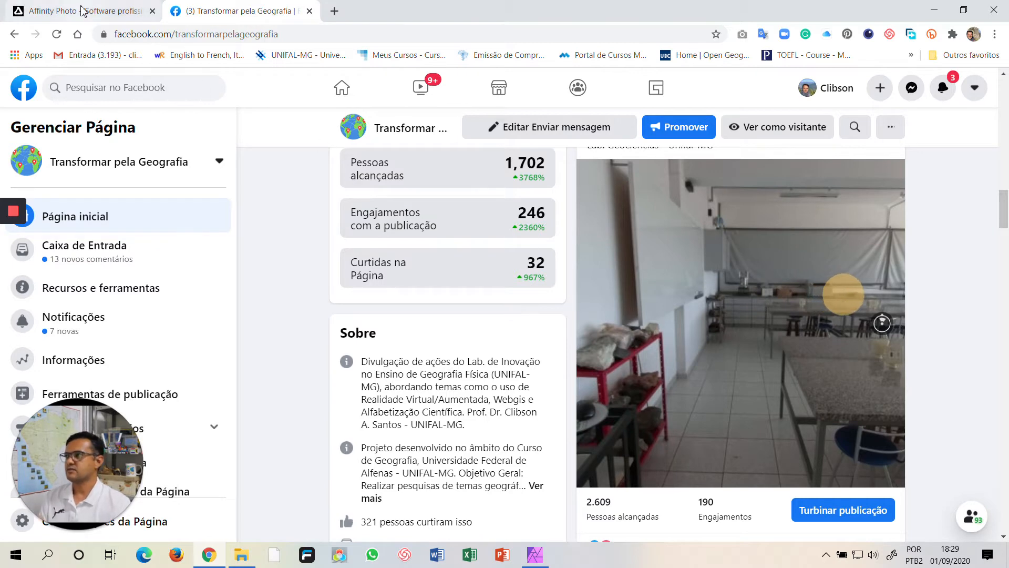
Switch to Affinity Photo and open the panorama FOTO_0561 from the Rendered folder
{"action": "left_click", "coordinate": [33, 10]}
{"action": "left_click", "coordinate": [533, 560]}
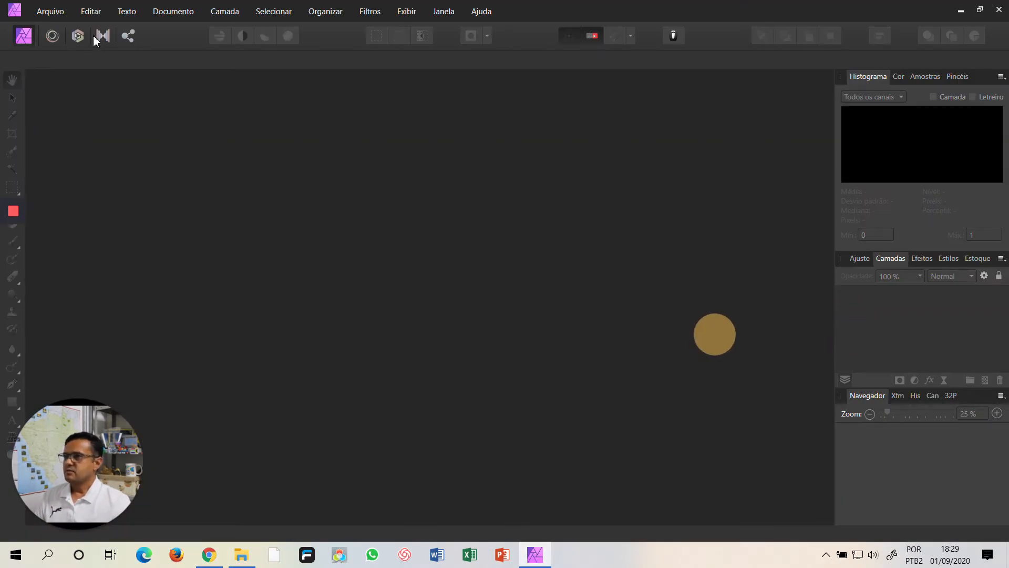
{"action": "left_click", "coordinate": [47, 16]}
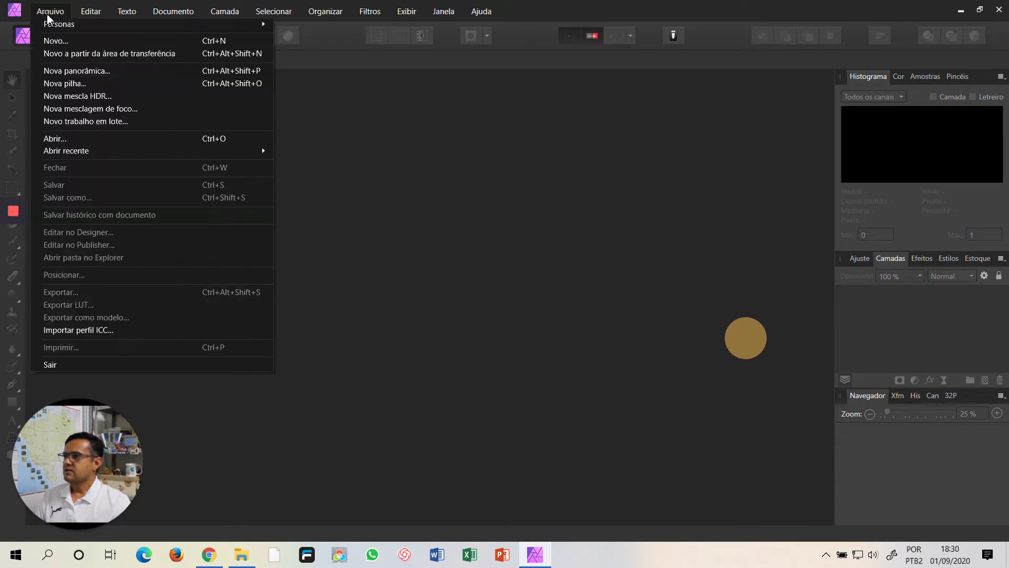
{"action": "left_click", "coordinate": [61, 141]}
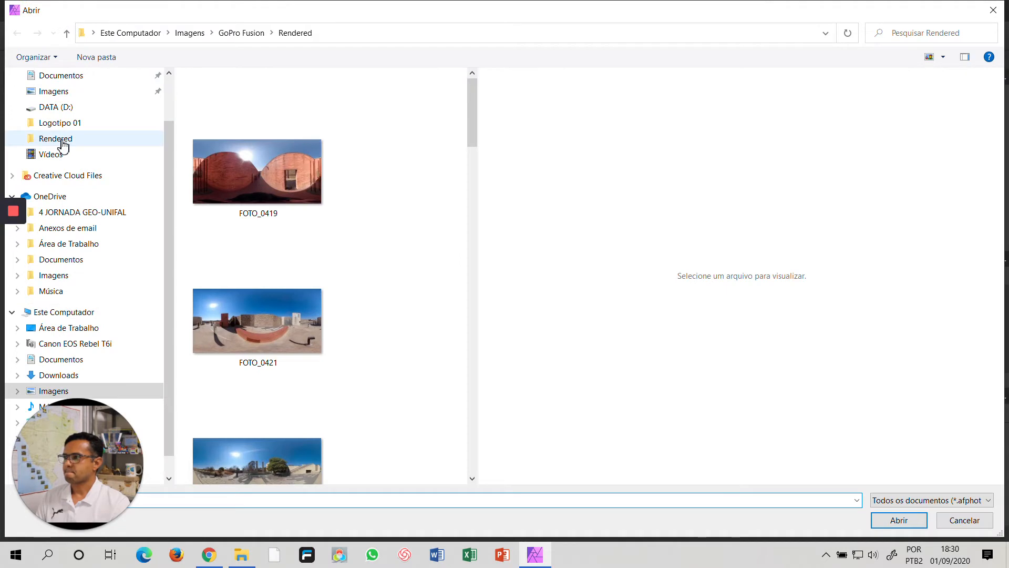
{"action": "scroll", "coordinate": [128, 250], "scroll_direction": "down", "scroll_amount": 1}
{"action": "scroll", "coordinate": [415, 243], "scroll_direction": "down", "scroll_amount": 10}
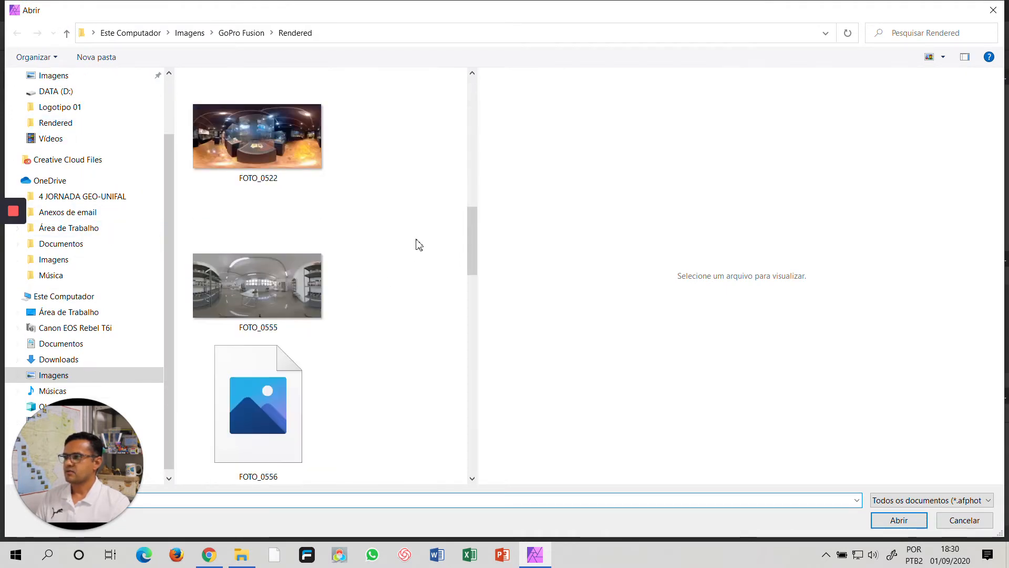
{"action": "scroll", "coordinate": [419, 245], "scroll_direction": "down", "scroll_amount": 2}
{"action": "scroll", "coordinate": [419, 244], "scroll_direction": "down", "scroll_amount": 2}
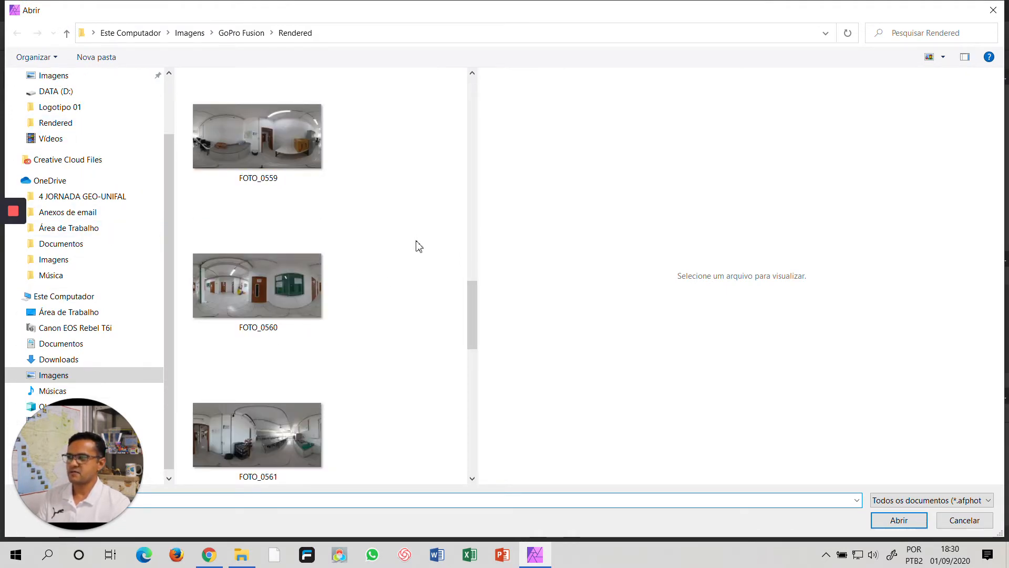
{"action": "scroll", "coordinate": [417, 245], "scroll_direction": "down", "scroll_amount": 1}
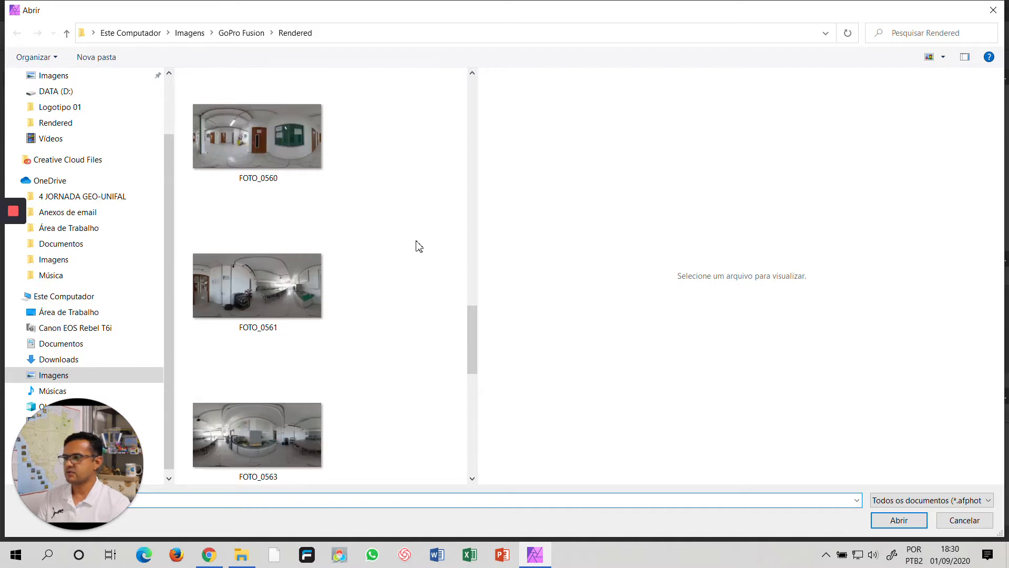
{"action": "left_click", "coordinate": [290, 260]}
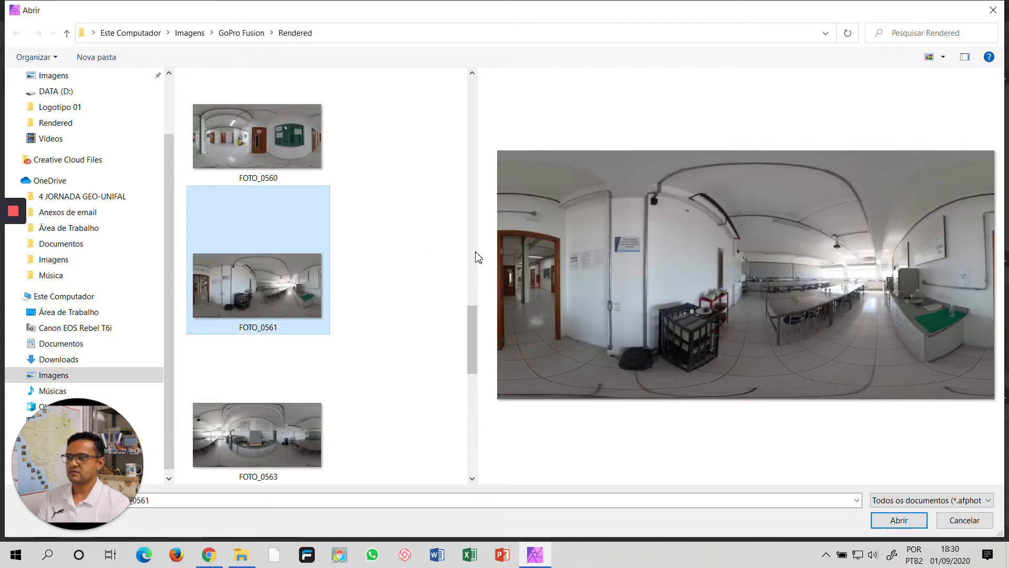
{"action": "left_click_drag", "start_coordinate": [480, 253], "coordinate": [353, 242]}
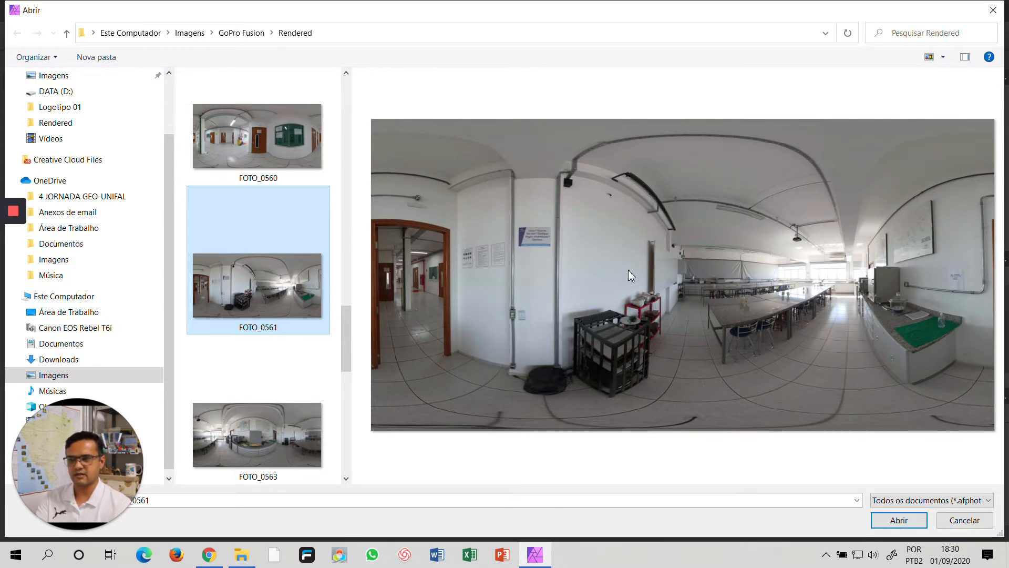
{"action": "left_click", "coordinate": [896, 519]}
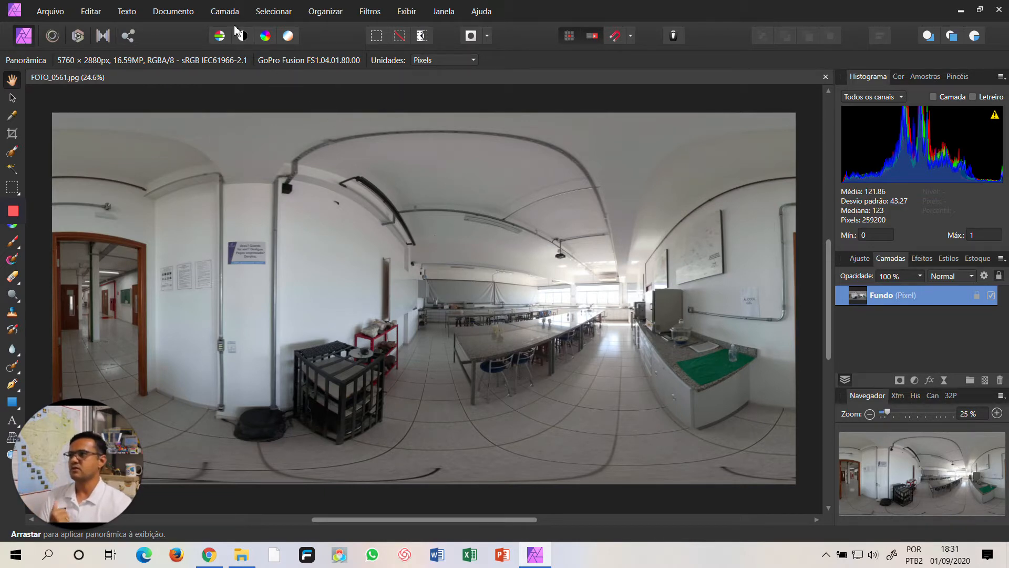
Apply an equirectangular live projection to the Fundo layer and rotate the view towards the laboratory tables
{"action": "left_click", "coordinate": [225, 11]}
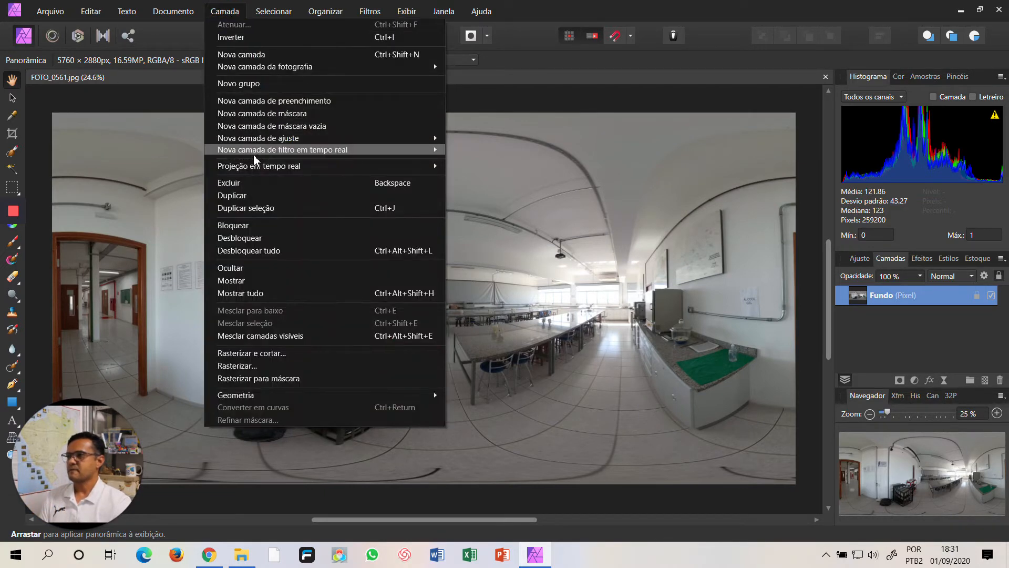
{"action": "mouse_move", "coordinate": [259, 166]}
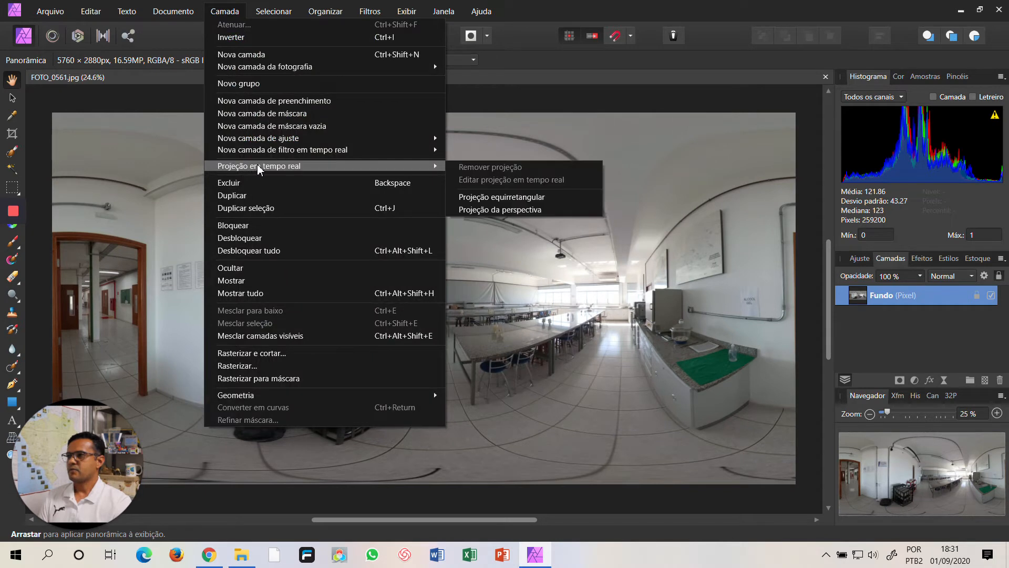
{"action": "left_click", "coordinate": [496, 203]}
{"action": "mouse_move", "coordinate": [416, 380]}
{"action": "left_mouse_down"}
{"action": "mouse_move", "coordinate": [418, 352]}
{"action": "mouse_move", "coordinate": [409, 412]}
{"action": "mouse_move", "coordinate": [383, 455]}
{"action": "mouse_move", "coordinate": [360, 461]}
{"action": "mouse_move", "coordinate": [322, 426]}
{"action": "mouse_move", "coordinate": [367, 356]}
{"action": "mouse_move", "coordinate": [500, 353]}
{"action": "mouse_move", "coordinate": [524, 364]}
{"action": "mouse_move", "coordinate": [527, 396]}
{"action": "mouse_move", "coordinate": [491, 408]}
{"action": "mouse_move", "coordinate": [436, 220]}
{"action": "mouse_move", "coordinate": [417, 310]}
{"action": "mouse_move", "coordinate": [421, 385]}
{"action": "mouse_move", "coordinate": [388, 371]}
{"action": "left_mouse_up"}
{"action": "mouse_move", "coordinate": [259, 335]}
{"action": "left_mouse_down"}
{"action": "mouse_move", "coordinate": [160, 283]}
{"action": "mouse_move", "coordinate": [147, 252]}
{"action": "mouse_move", "coordinate": [150, 191]}
{"action": "mouse_move", "coordinate": [93, 196]}
{"action": "mouse_move", "coordinate": [97, 214]}
{"action": "mouse_move", "coordinate": [220, 188]}
{"action": "mouse_move", "coordinate": [410, 205]}
{"action": "mouse_move", "coordinate": [419, 227]}
{"action": "mouse_move", "coordinate": [410, 215]}
{"action": "left_mouse_up"}
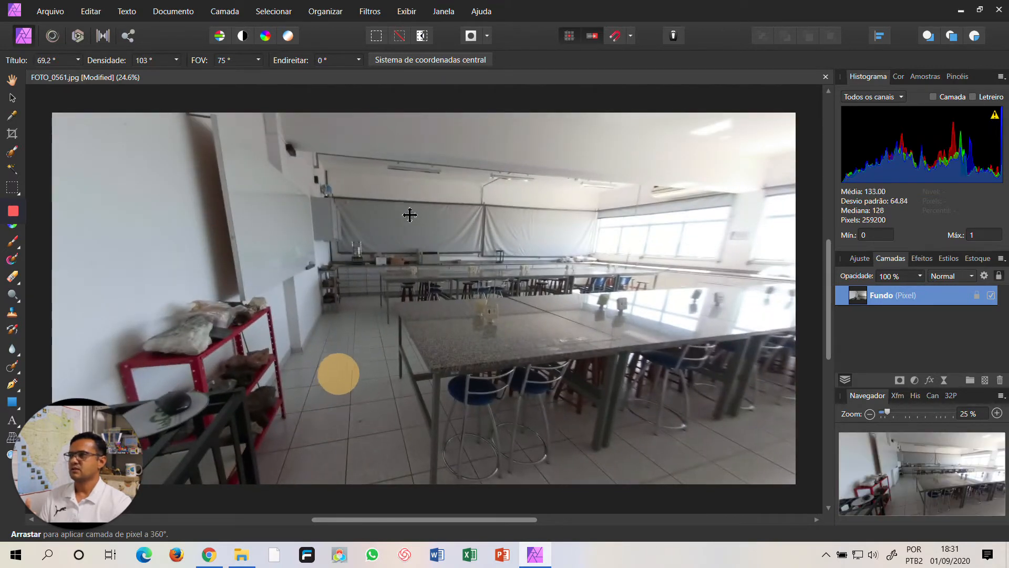
Aim the projection down at the tripod on the floor, with the Título angle at 146° and Densidade at 170°
{"action": "left_click", "coordinate": [78, 61]}
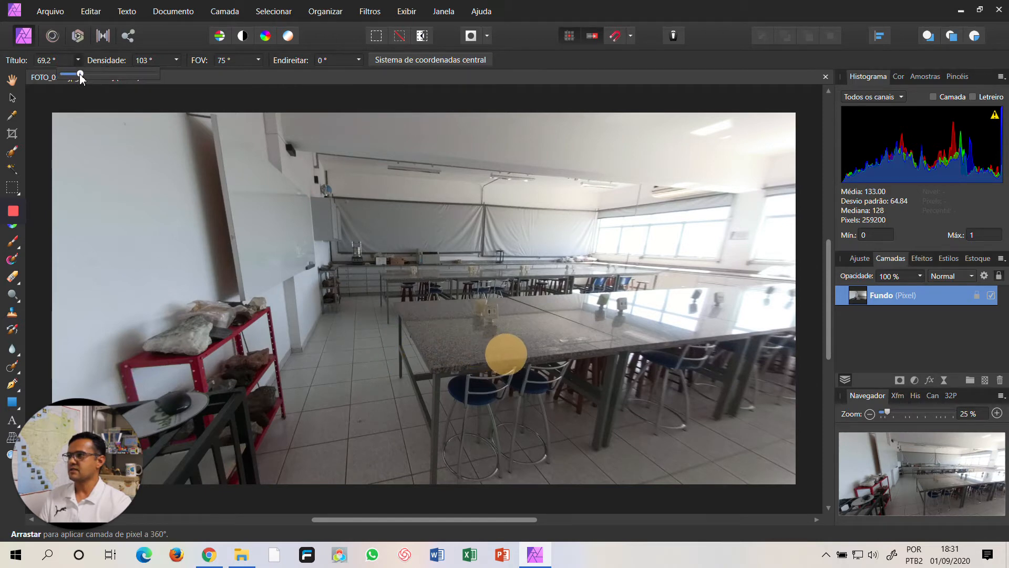
{"action": "mouse_move", "coordinate": [83, 78]}
{"action": "left_mouse_down"}
{"action": "mouse_move", "coordinate": [112, 84]}
{"action": "mouse_move", "coordinate": [80, 85]}
{"action": "left_mouse_up"}
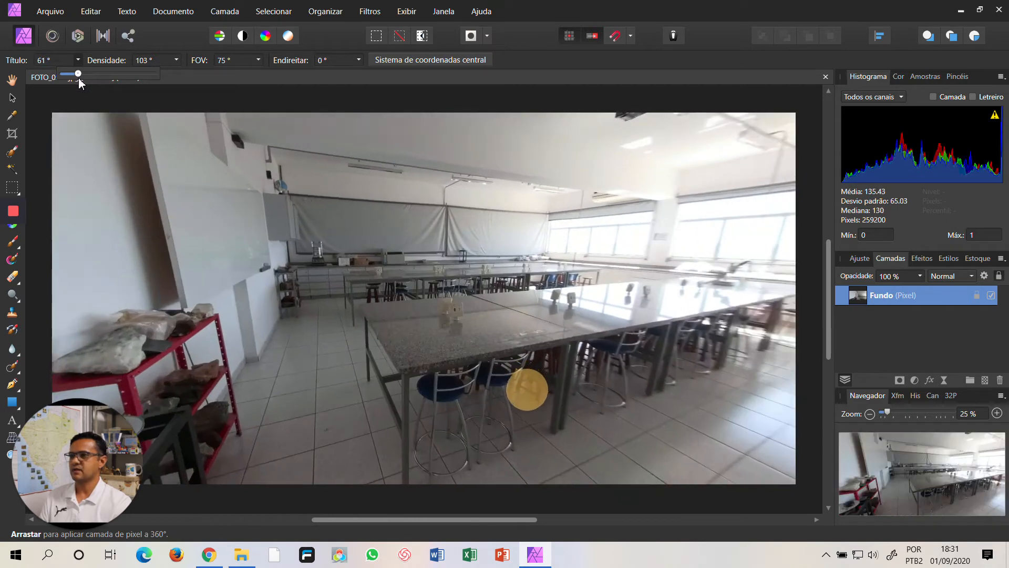
{"action": "left_click", "coordinate": [178, 62]}
{"action": "mouse_move", "coordinate": [178, 74]}
{"action": "left_mouse_down"}
{"action": "mouse_move", "coordinate": [154, 74]}
{"action": "mouse_move", "coordinate": [196, 81]}
{"action": "left_mouse_up"}
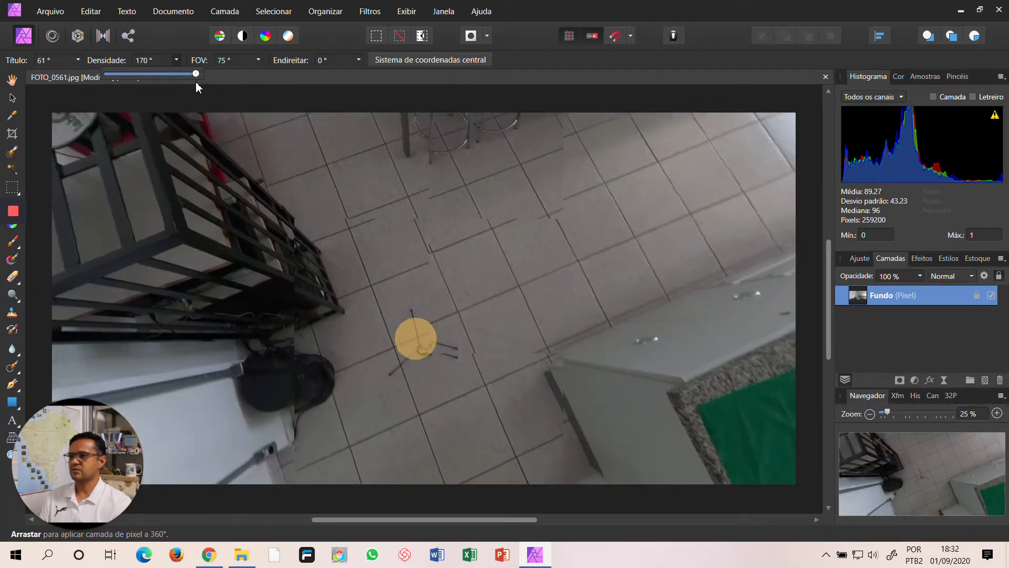
{"action": "left_click", "coordinate": [79, 60]}
{"action": "left_click", "coordinate": [78, 60]}
{"action": "left_click_drag", "start_coordinate": [80, 76], "coordinate": [103, 77]}
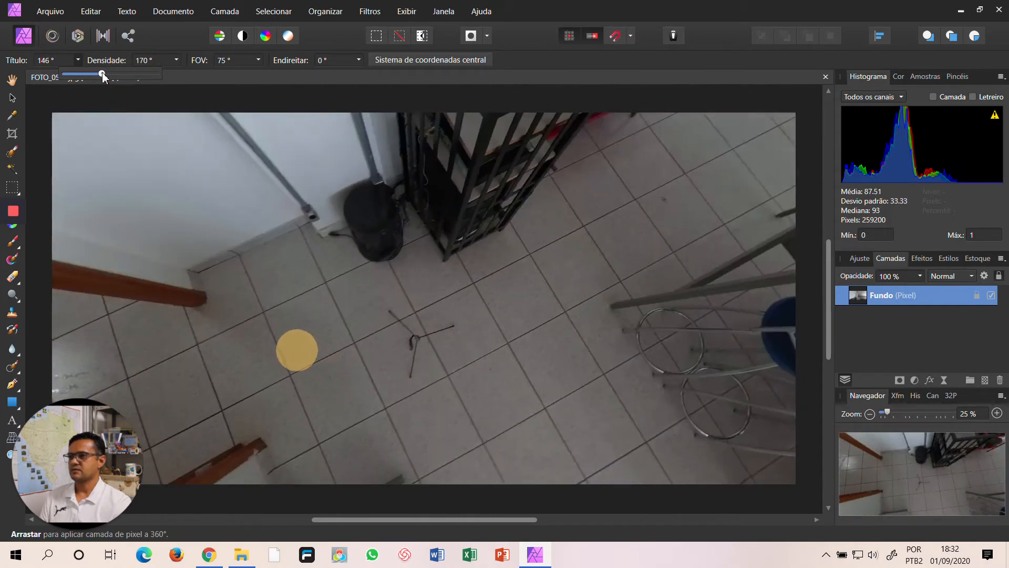
Narrow the projection's FOV to 47° and adjust its Título angle to 159° and Densidade to 178°
{"action": "left_click", "coordinate": [239, 63]}
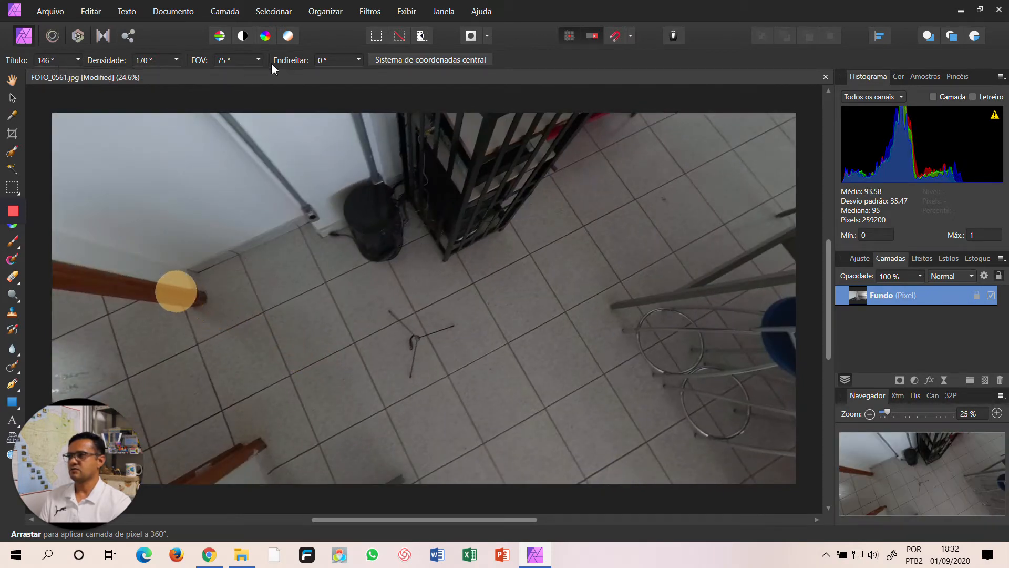
{"action": "left_click", "coordinate": [259, 61]}
{"action": "left_click_drag", "start_coordinate": [261, 78], "coordinate": [220, 82]}
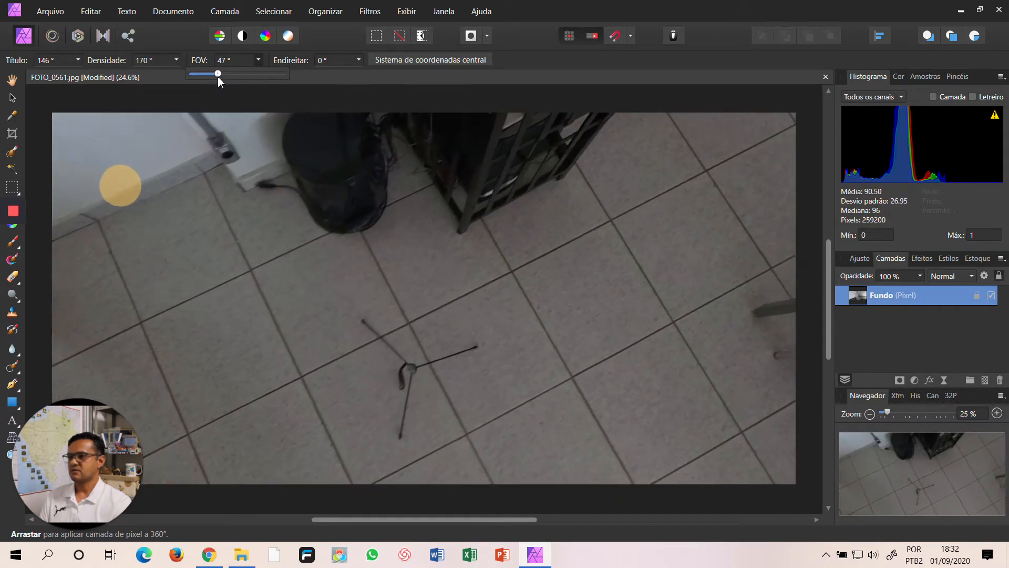
{"action": "left_click", "coordinate": [79, 61]}
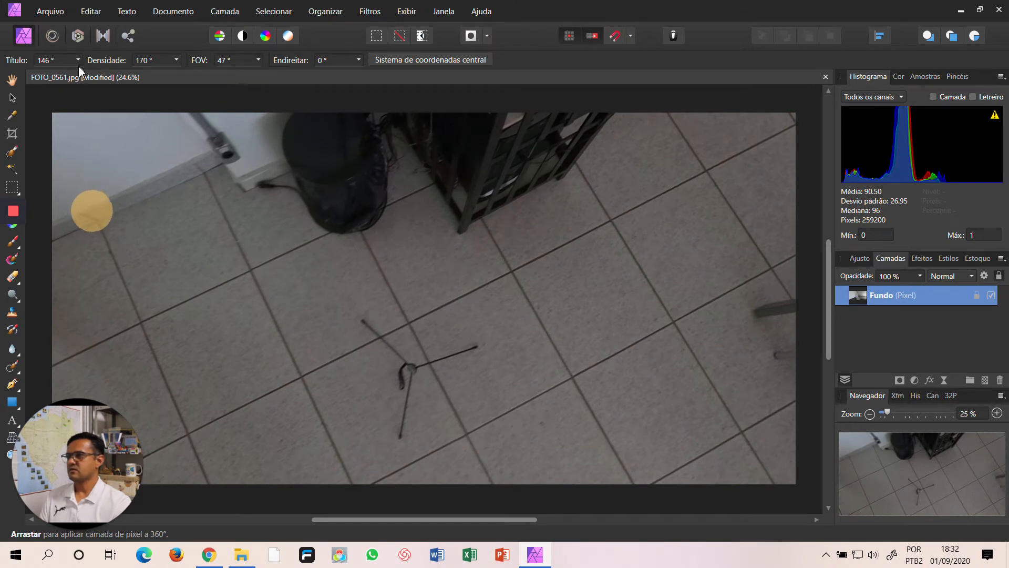
{"action": "left_click", "coordinate": [78, 61]}
{"action": "left_click_drag", "start_coordinate": [82, 78], "coordinate": [84, 75]}
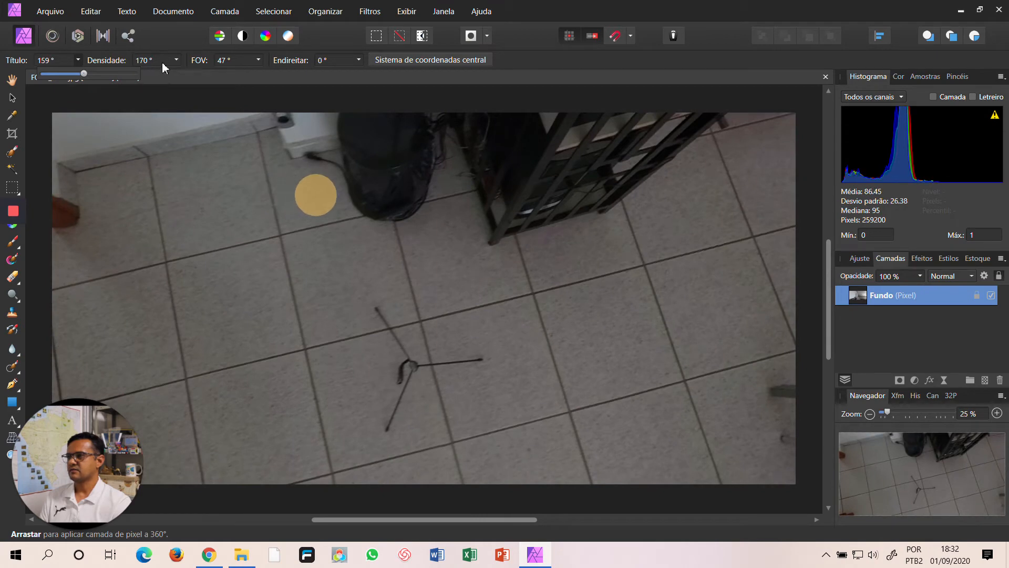
{"action": "left_click", "coordinate": [176, 61]}
{"action": "left_click", "coordinate": [176, 61]}
{"action": "left_click_drag", "start_coordinate": [179, 77], "coordinate": [180, 77]}
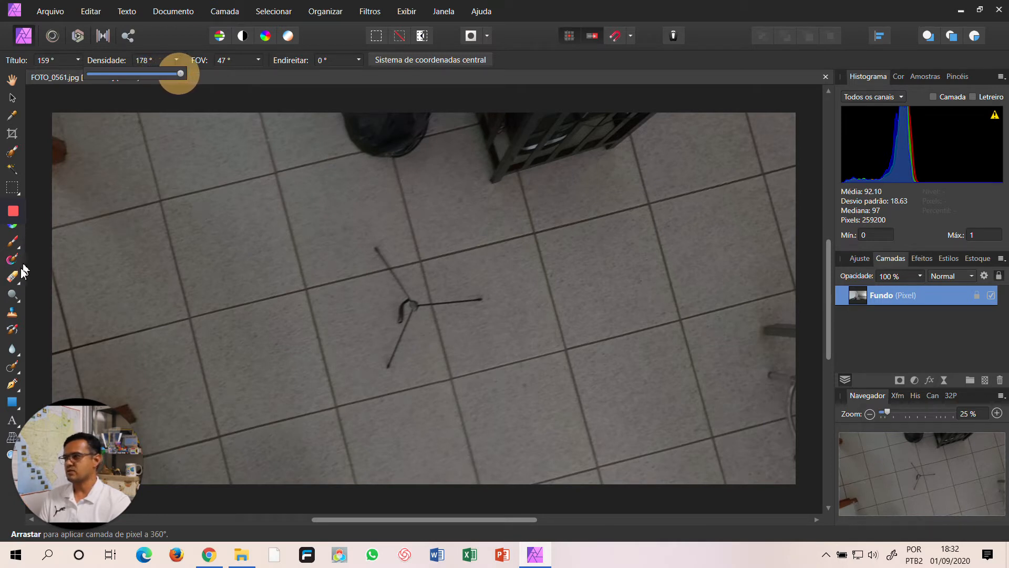
Paint over the tripod on the floor tiles with the Pincel de retoque tool to remove it
{"action": "left_click", "coordinate": [19, 373]}
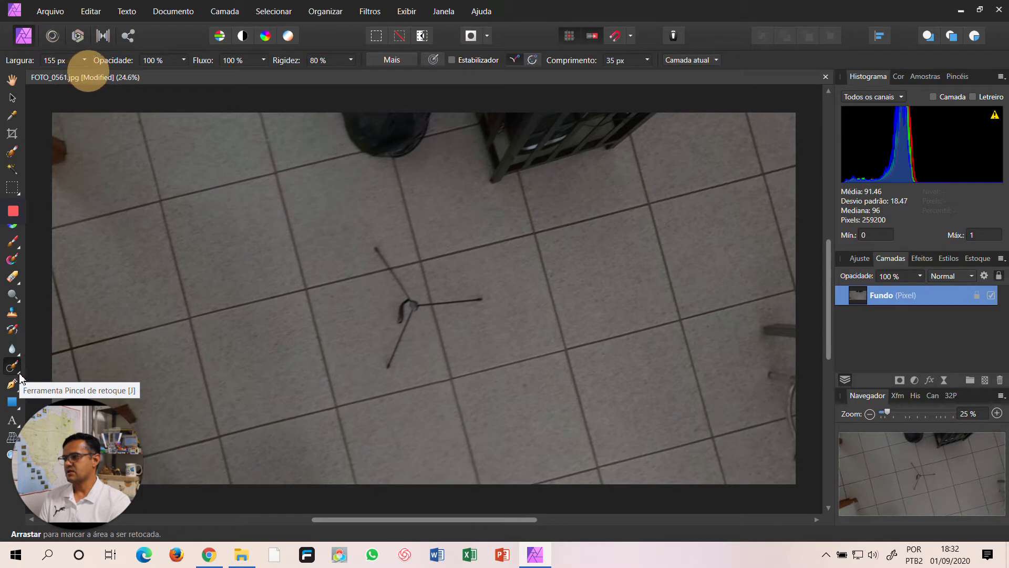
{"action": "left_click", "coordinate": [19, 376]}
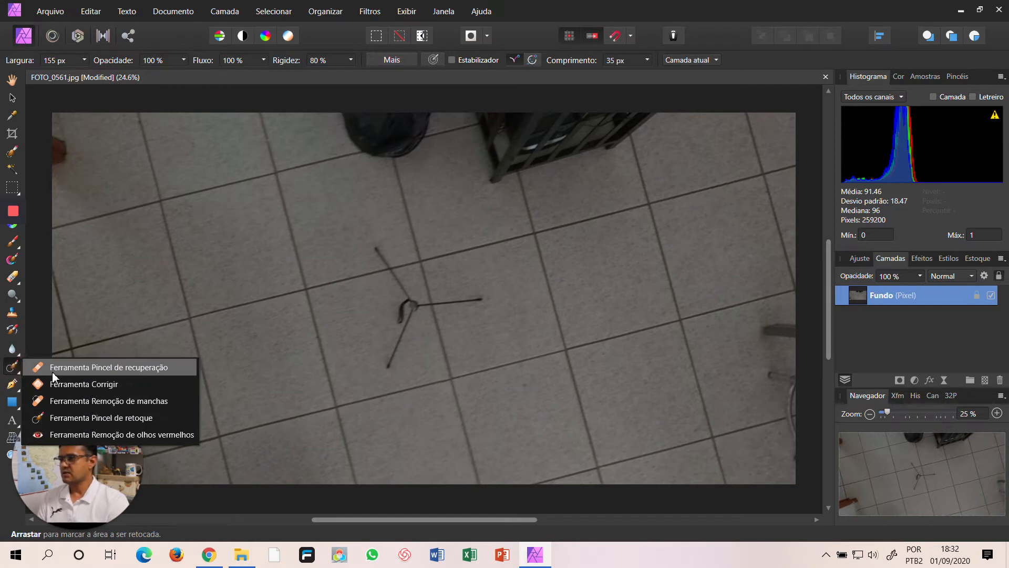
{"action": "left_click", "coordinate": [107, 418]}
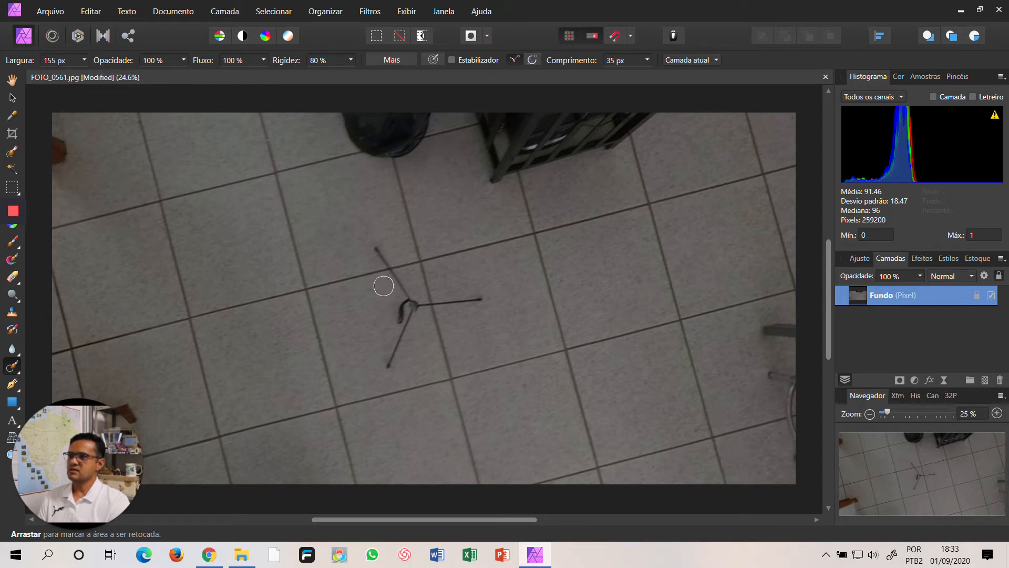
{"action": "left_click", "coordinate": [85, 59]}
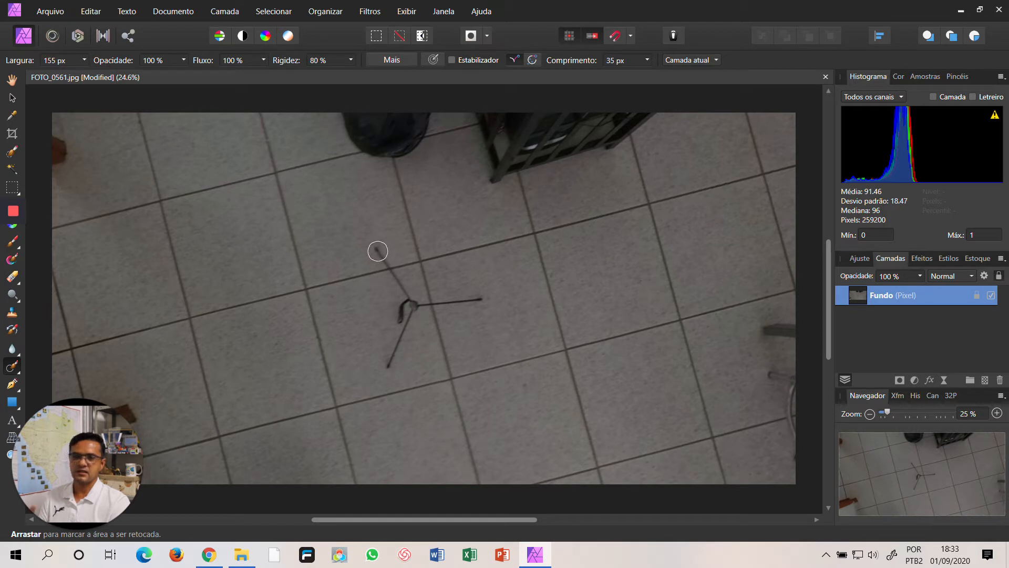
{"action": "mouse_move", "coordinate": [377, 251]}
{"action": "left_mouse_down"}
{"action": "mouse_move", "coordinate": [410, 298]}
{"action": "mouse_move", "coordinate": [479, 304]}
{"action": "mouse_move", "coordinate": [420, 302]}
{"action": "mouse_move", "coordinate": [404, 314]}
{"action": "mouse_move", "coordinate": [387, 362]}
{"action": "left_mouse_up"}
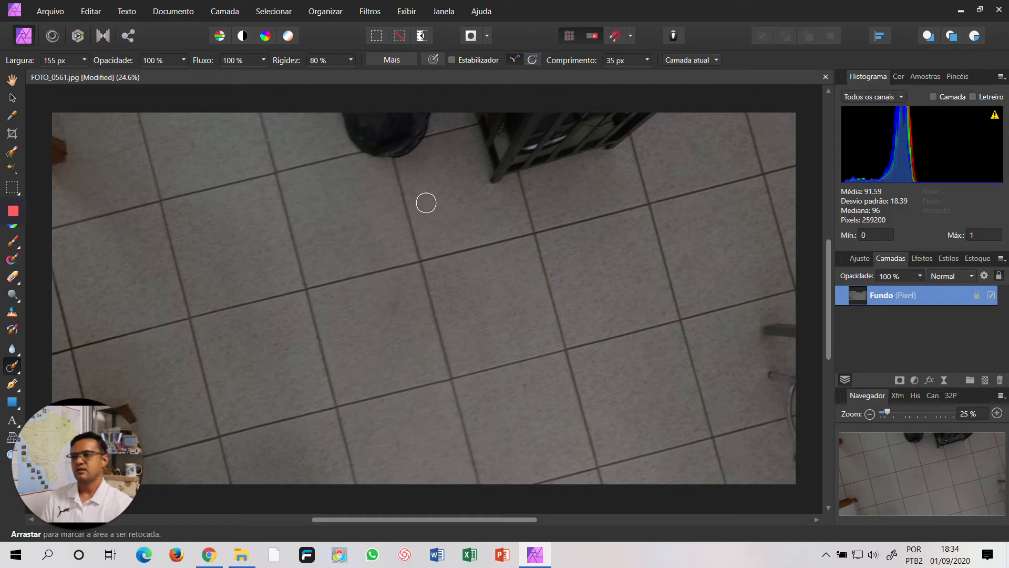
Resume editing the live projection and rotate the view from the floor up to the red shelf and tables
{"action": "left_click", "coordinate": [12, 98]}
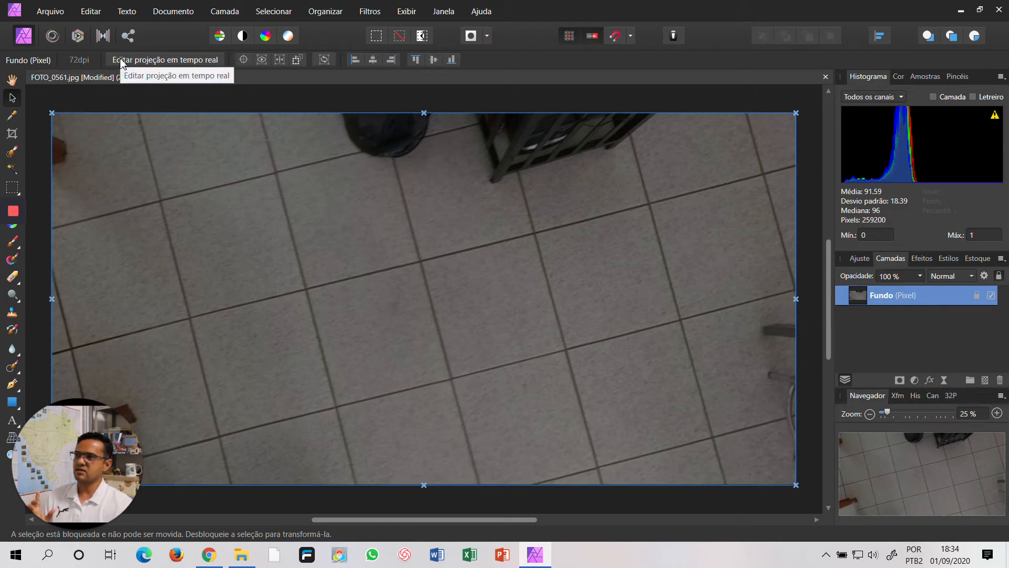
{"action": "left_click", "coordinate": [169, 63]}
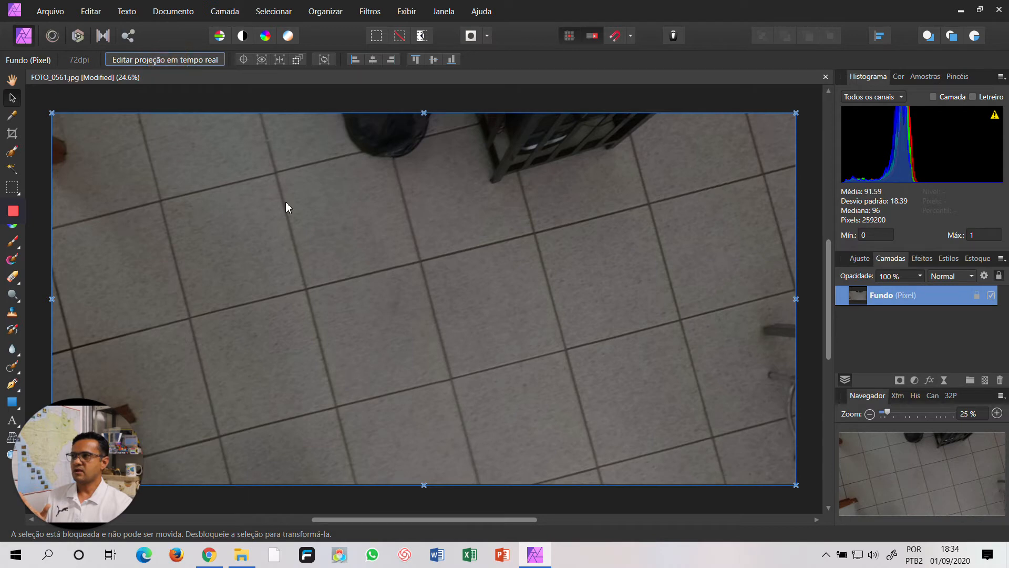
{"action": "left_click", "coordinate": [435, 213]}
{"action": "left_click_drag", "start_coordinate": [434, 212], "coordinate": [480, 257]}
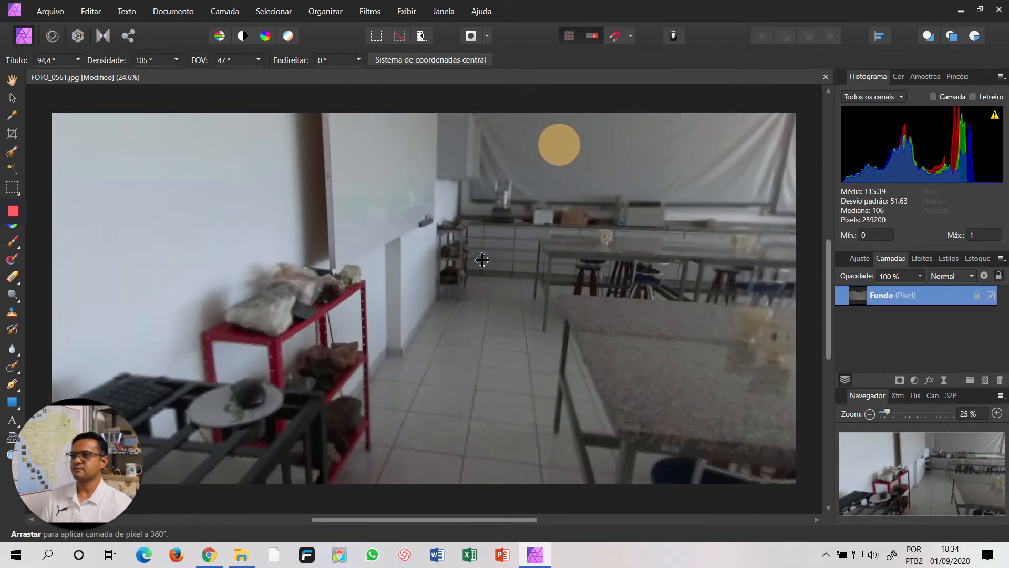
Widen the projection's FOV to 90° and rotate the view to about 86.3° Título and 112.9° Densidade
{"action": "left_click", "coordinate": [257, 61]}
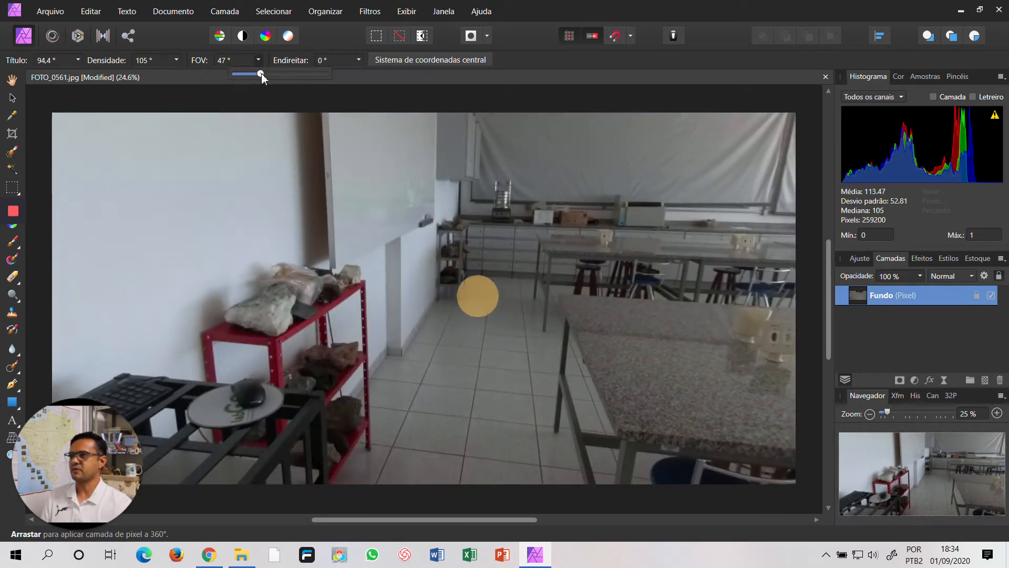
{"action": "left_click_drag", "start_coordinate": [260, 74], "coordinate": [336, 79]}
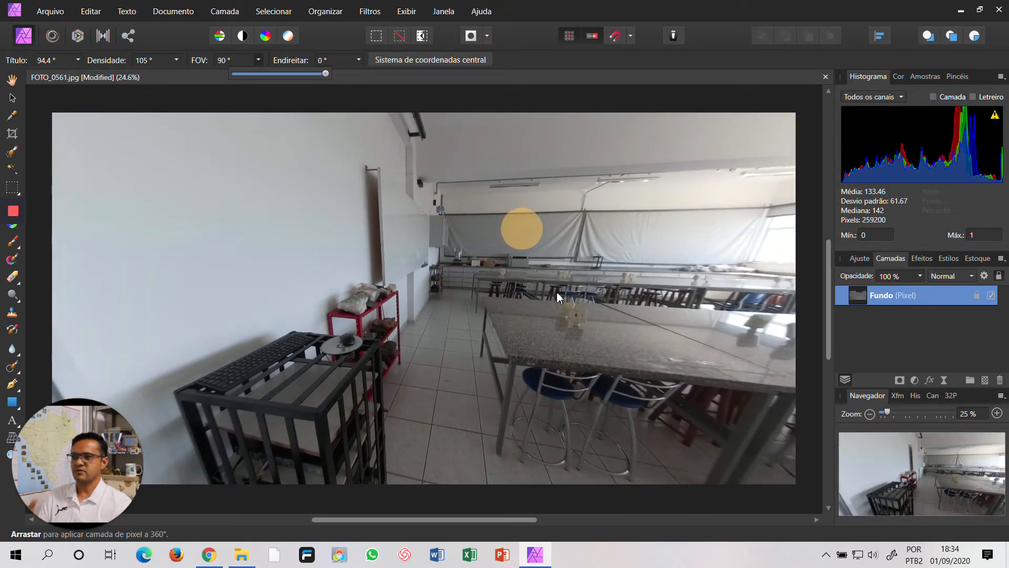
{"action": "left_click_drag", "start_coordinate": [538, 310], "coordinate": [557, 324]}
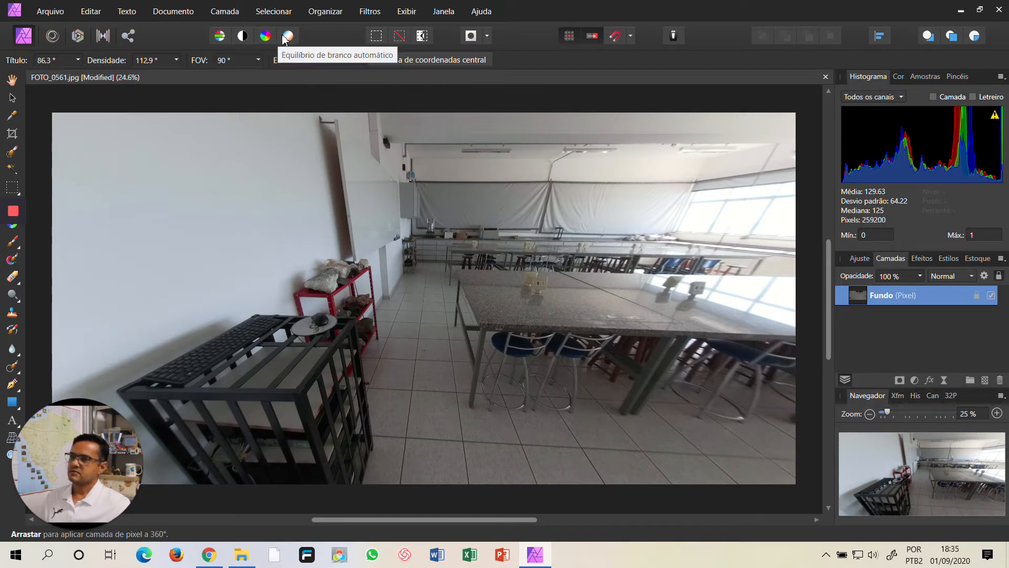
Try the automatic levels correction on the panorama
{"action": "left_click", "coordinate": [220, 40]}
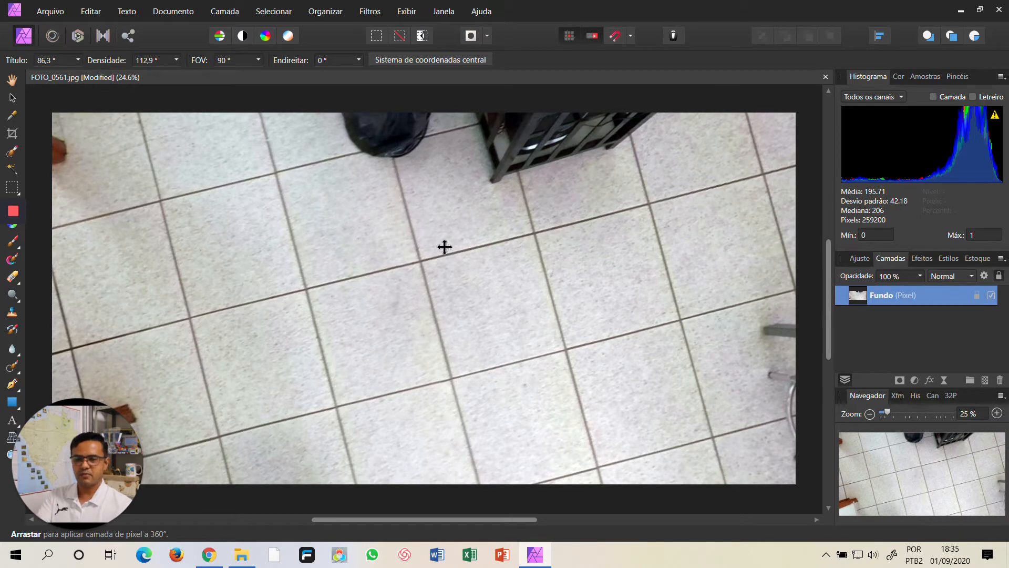
Resume editing the live projection and rotate the view to about 87.1° Título and 114.7° Densidade
{"action": "left_click", "coordinate": [12, 99]}
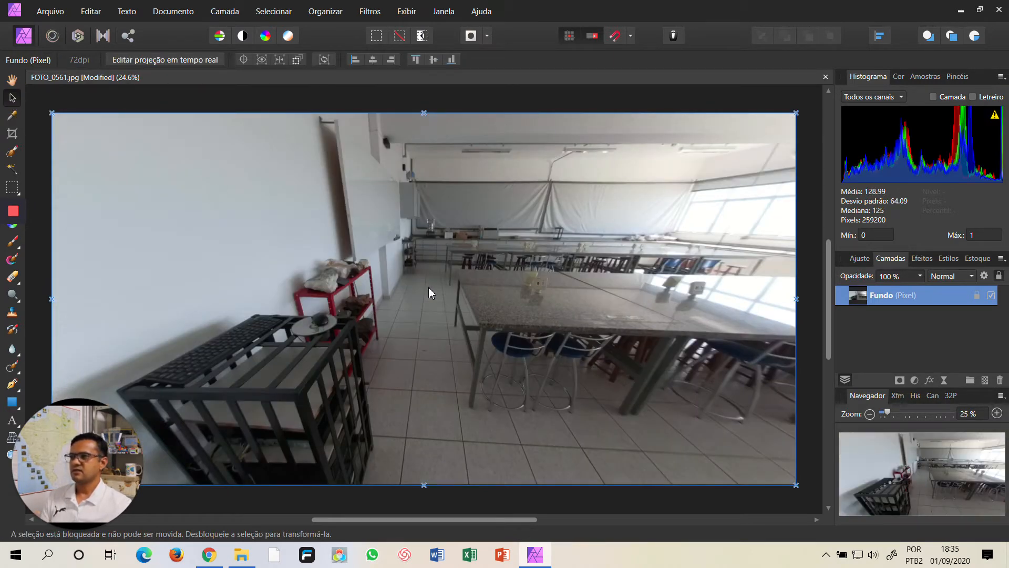
{"action": "left_click", "coordinate": [188, 62]}
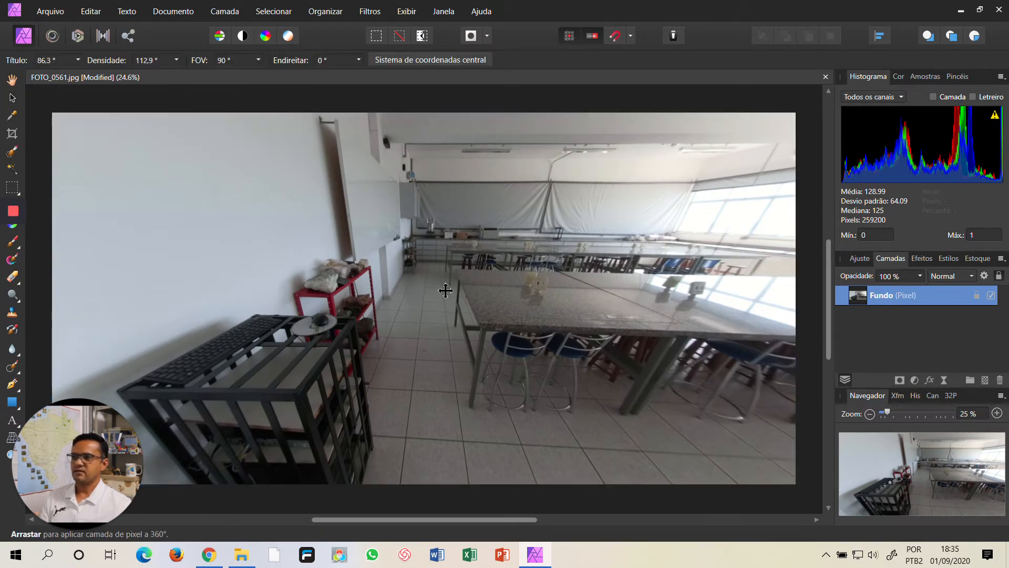
{"action": "mouse_move", "coordinate": [446, 291]}
{"action": "left_mouse_down"}
{"action": "mouse_move", "coordinate": [439, 279]}
{"action": "mouse_move", "coordinate": [444, 294]}
{"action": "left_mouse_up"}
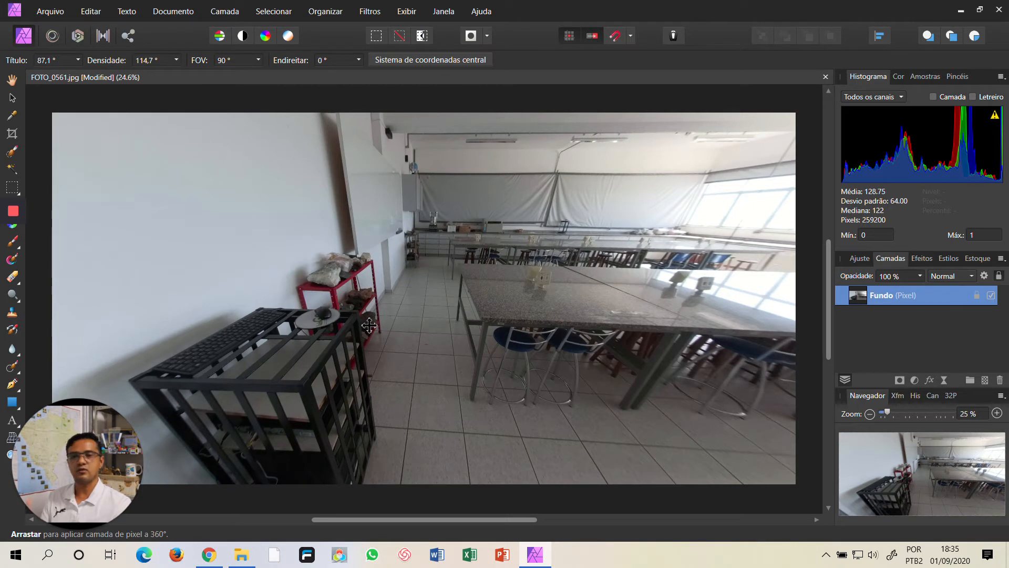
Add a Brilho/Contraste adjustment layer with Brilho at 10% and Contraste at 11%
{"action": "left_click", "coordinate": [227, 15]}
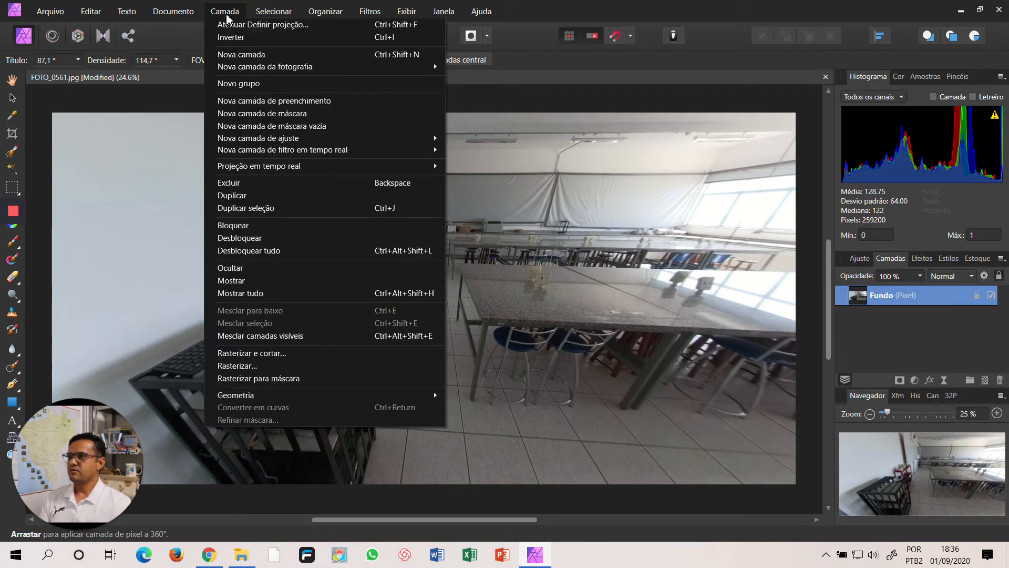
{"action": "mouse_move", "coordinate": [249, 142]}
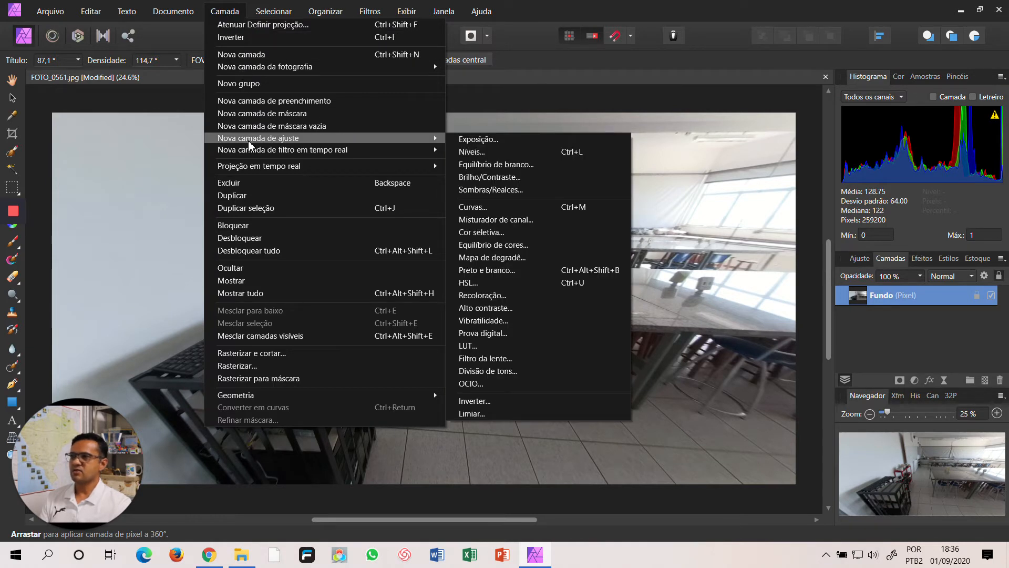
{"action": "left_click", "coordinate": [489, 177]}
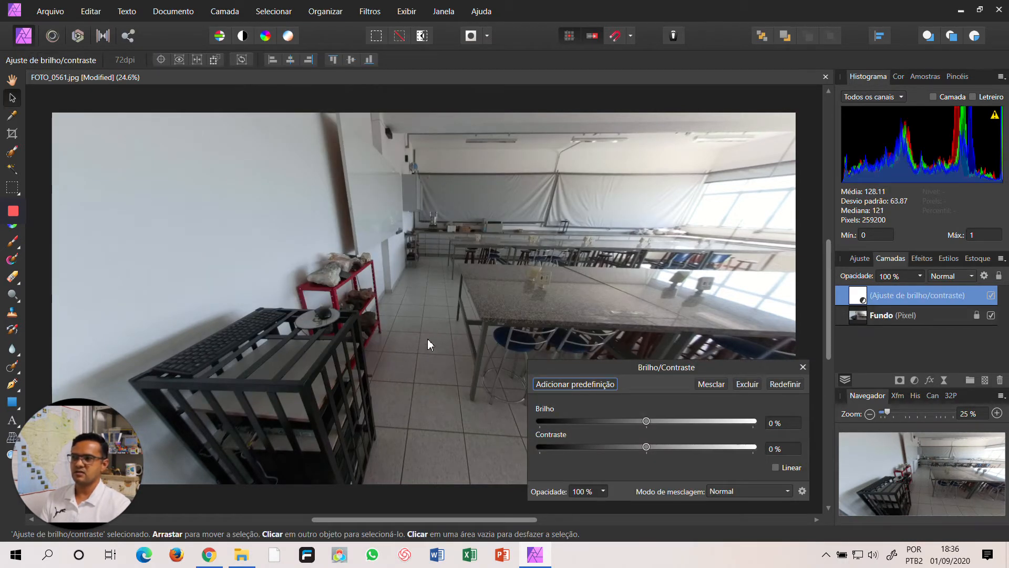
{"action": "left_click", "coordinate": [647, 422]}
{"action": "left_click_drag", "start_coordinate": [648, 421], "coordinate": [676, 421]}
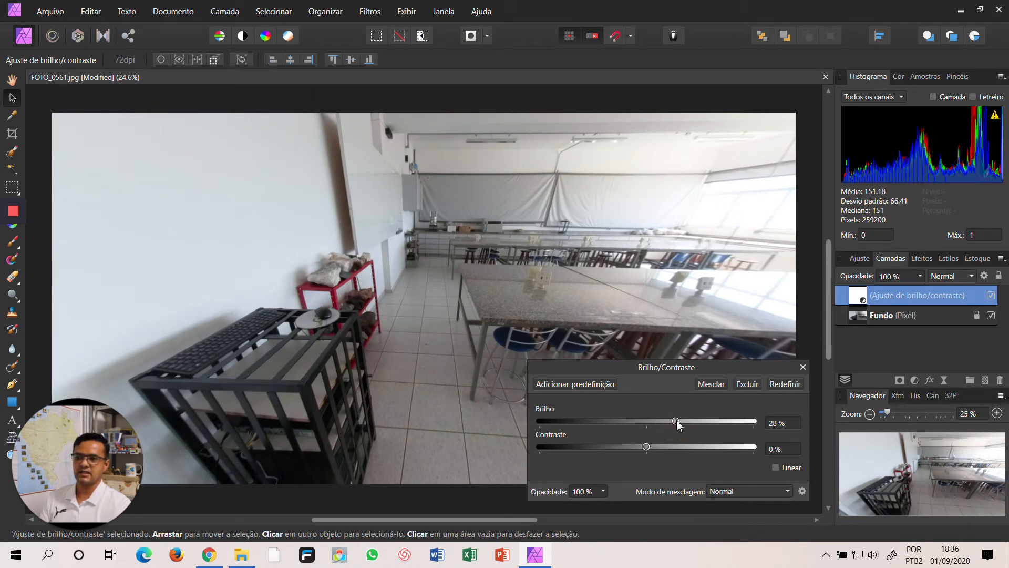
{"action": "left_click_drag", "start_coordinate": [676, 421], "coordinate": [659, 444]}
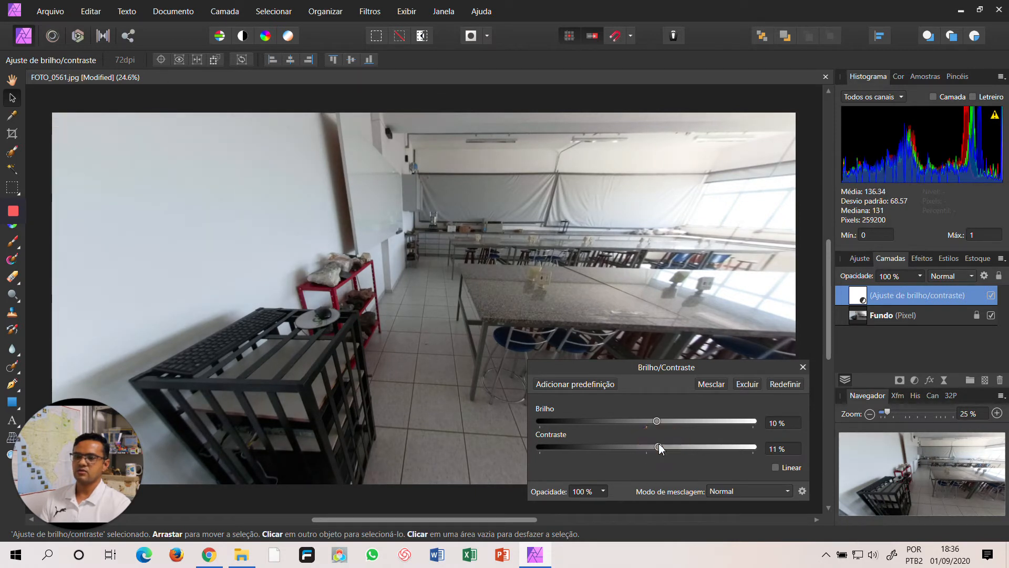
{"action": "left_click", "coordinate": [803, 367]}
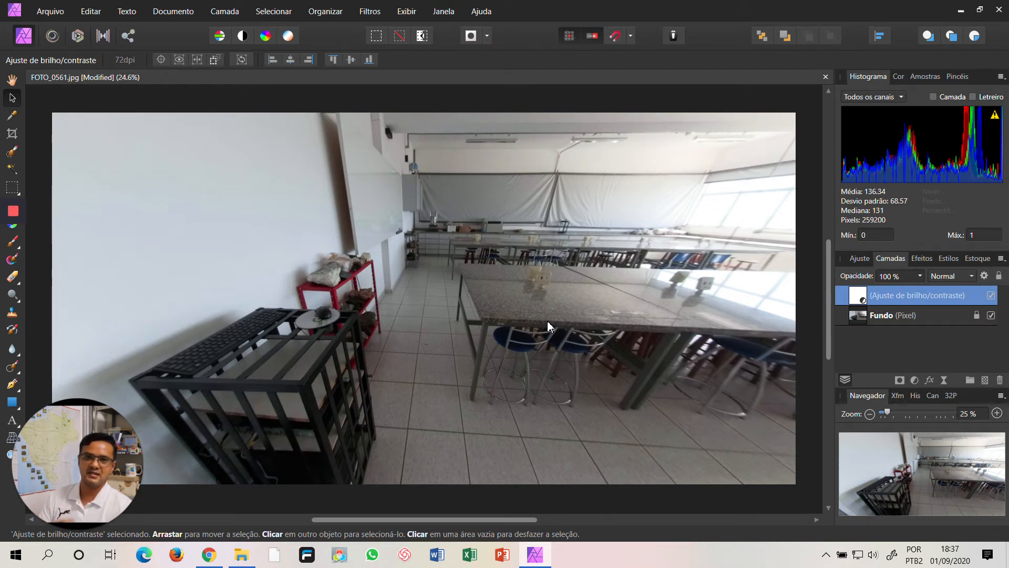
Add an HSL adjustment layer with the hue shifted to 8.2°, saturation to 6% and luminosity to 3%
{"action": "left_click", "coordinate": [236, 14]}
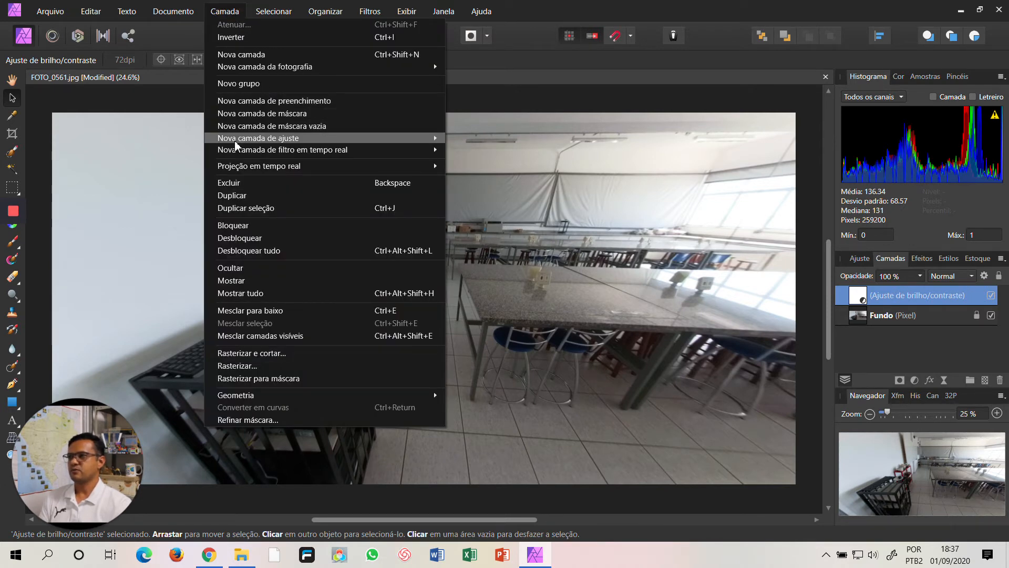
{"action": "mouse_move", "coordinate": [262, 141]}
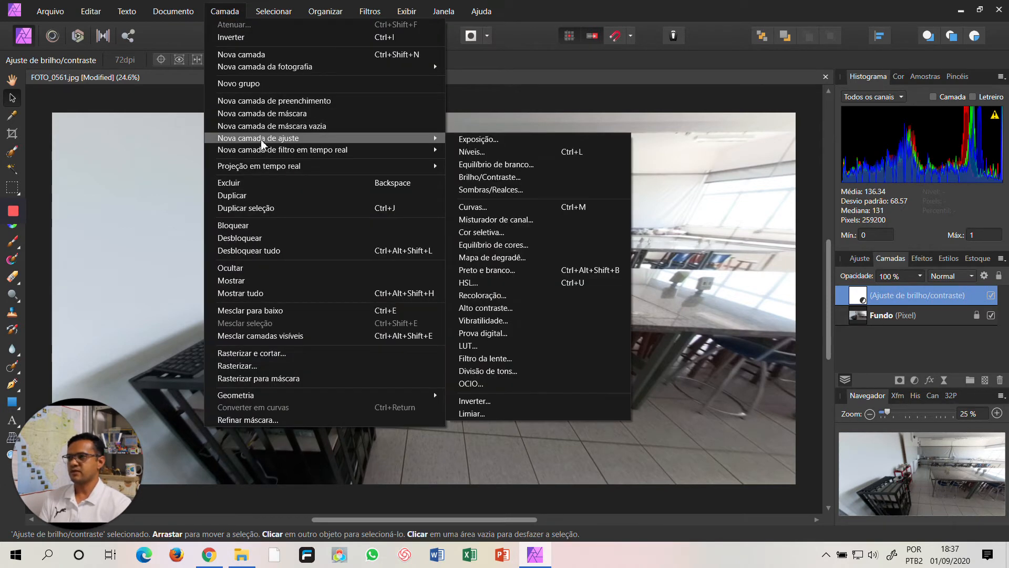
{"action": "left_click", "coordinate": [475, 282]}
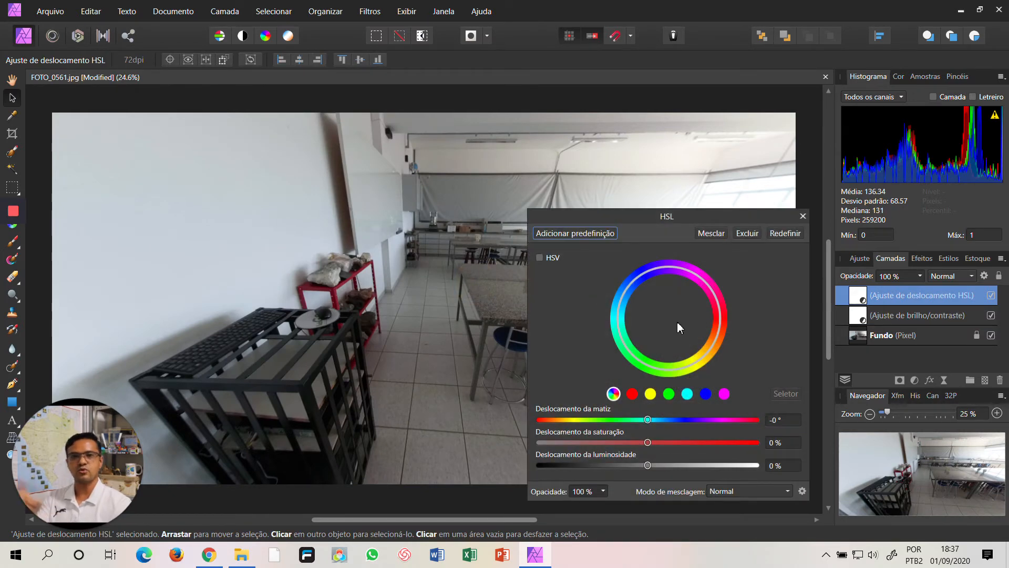
{"action": "left_click", "coordinate": [649, 421]}
{"action": "left_click_drag", "start_coordinate": [648, 420], "coordinate": [691, 418]}
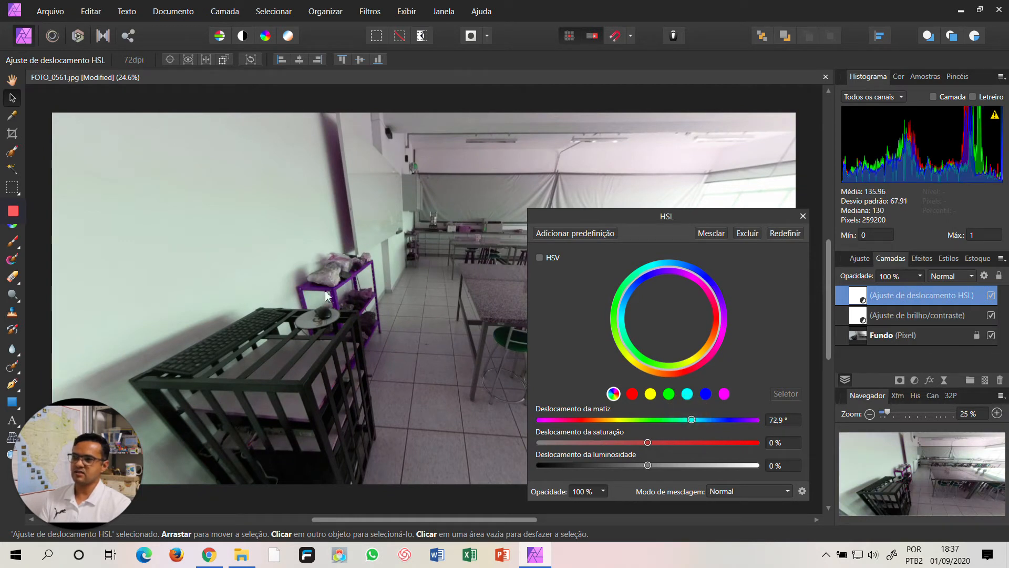
{"action": "left_click_drag", "start_coordinate": [691, 419], "coordinate": [650, 442]}
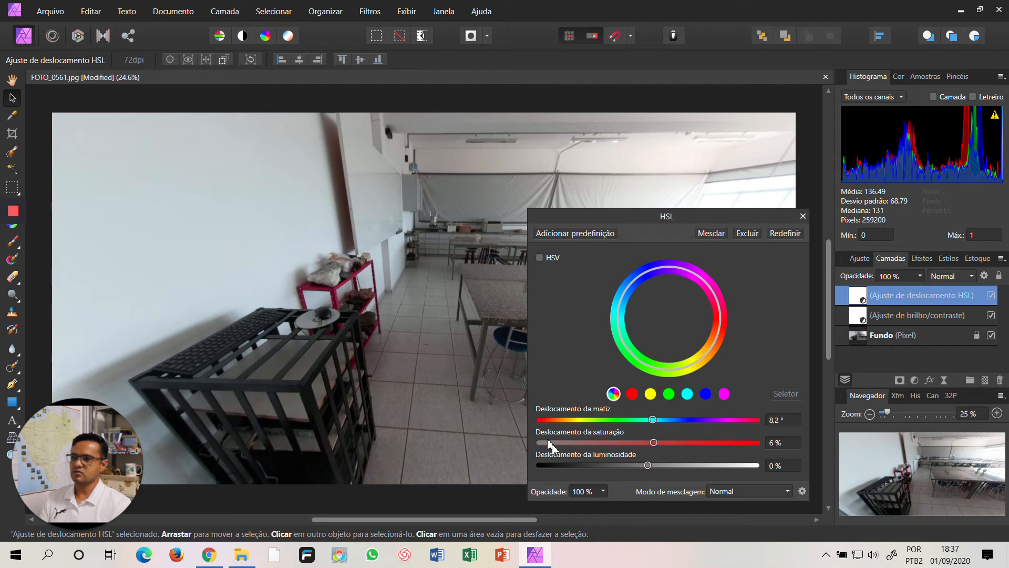
{"action": "left_click", "coordinate": [647, 465]}
{"action": "left_click_drag", "start_coordinate": [648, 465], "coordinate": [651, 465]}
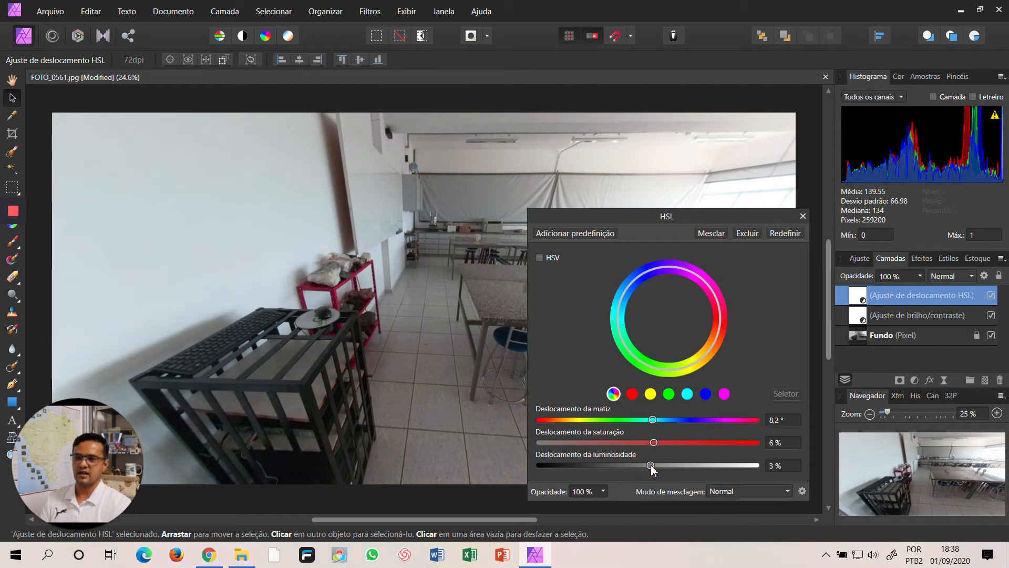
{"action": "left_click", "coordinate": [803, 216]}
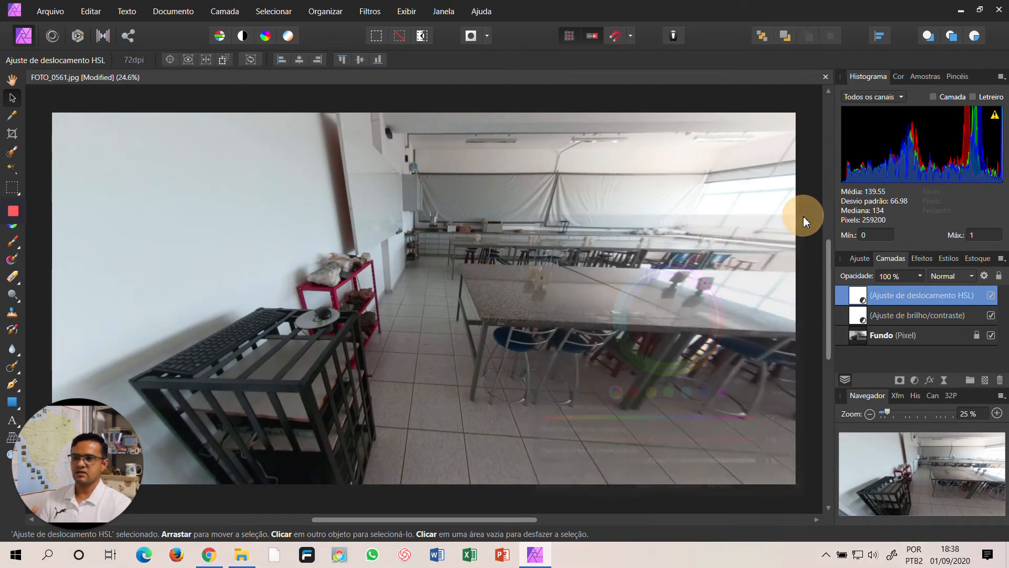
Select the Fundo layer, resume editing its live projection and rotate the view to about 83.8° Título and 110.1° Densidade
{"action": "left_click", "coordinate": [245, 173]}
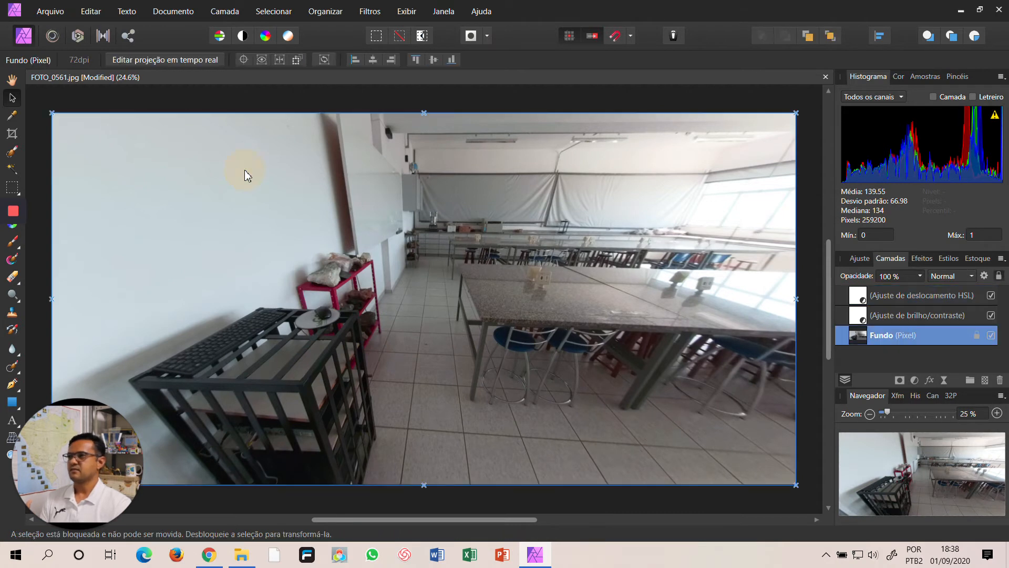
{"action": "left_click", "coordinate": [141, 60]}
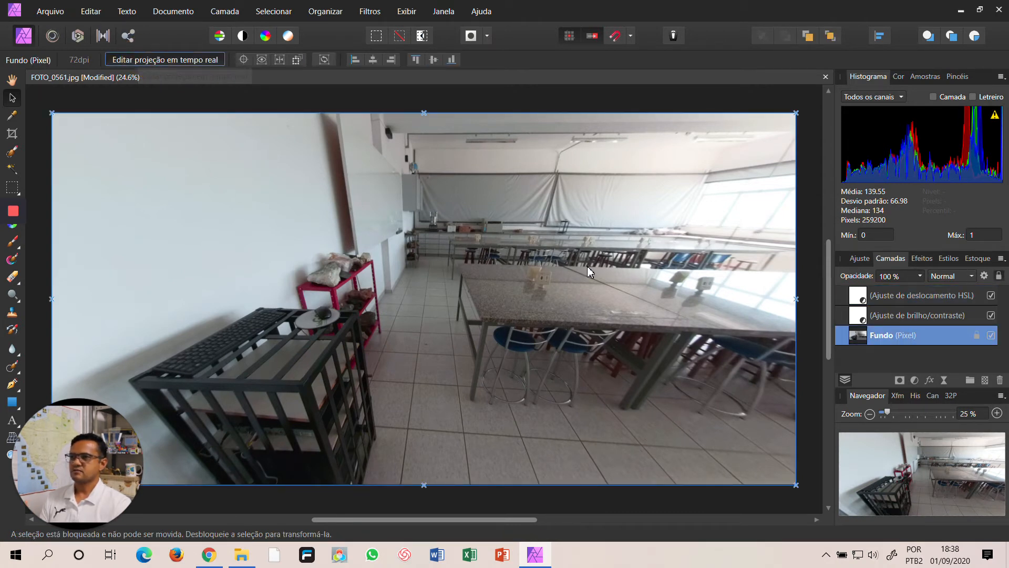
{"action": "left_click_drag", "start_coordinate": [599, 254], "coordinate": [698, 258]}
{"action": "left_click_drag", "start_coordinate": [506, 244], "coordinate": [581, 364]}
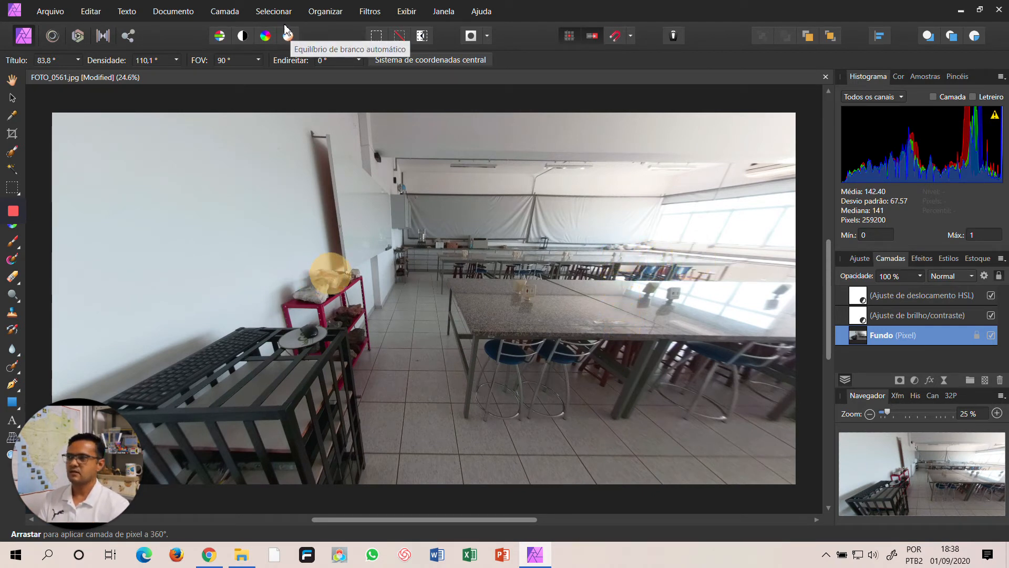
{"action": "left_click", "coordinate": [224, 12]}
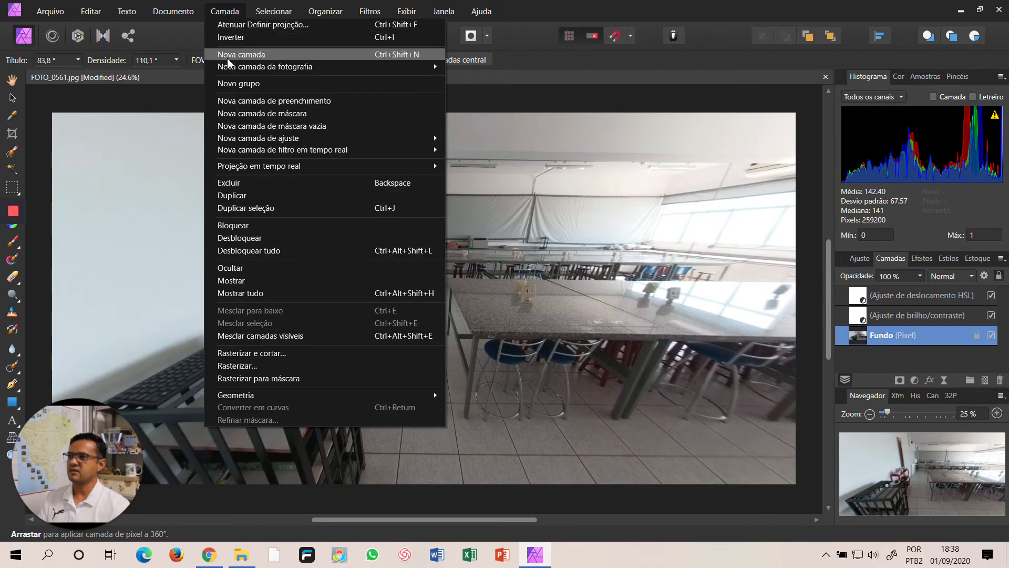
{"action": "left_click", "coordinate": [533, 8]}
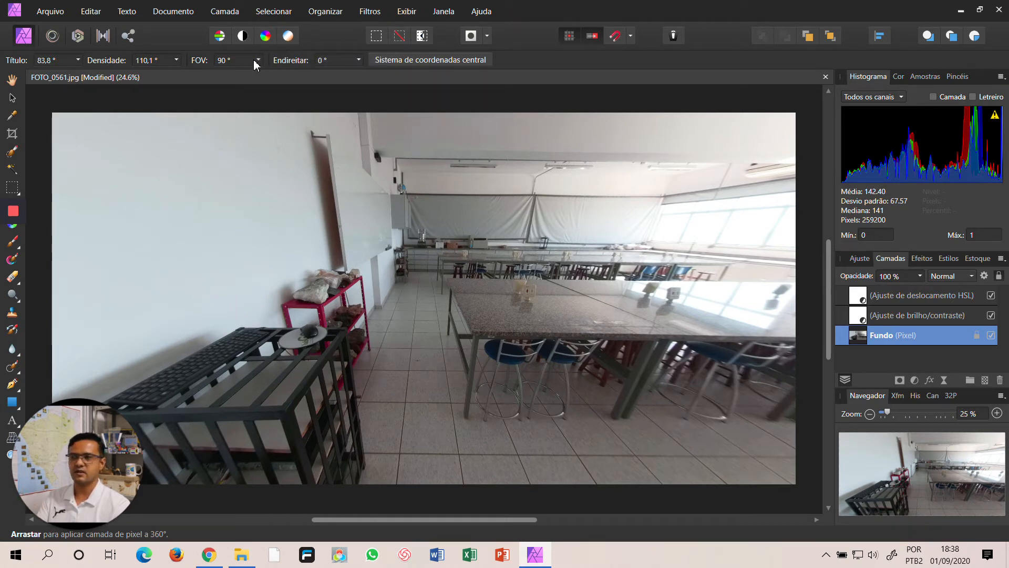
{"action": "left_click", "coordinate": [225, 11]}
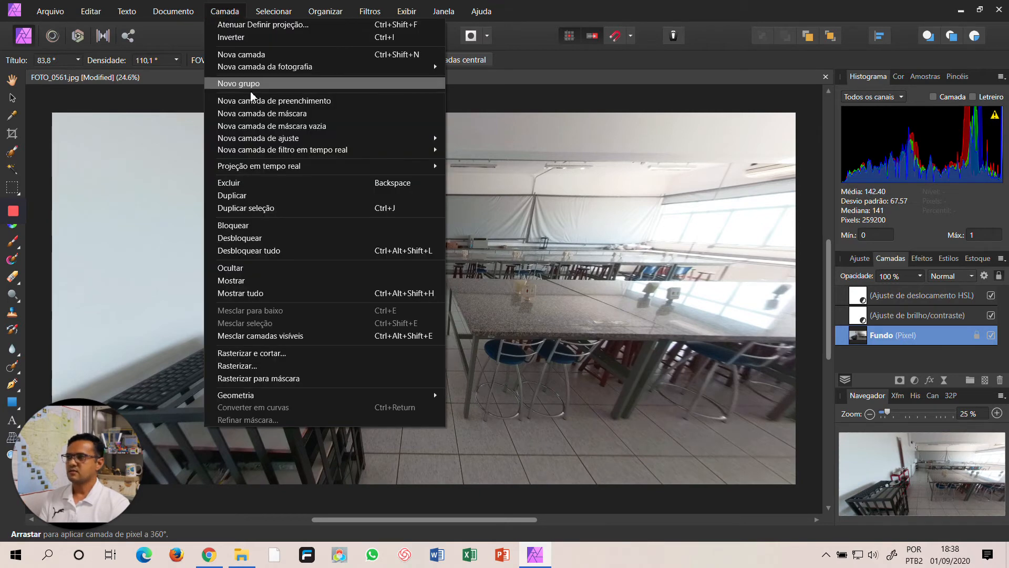
{"action": "mouse_move", "coordinate": [268, 139]}
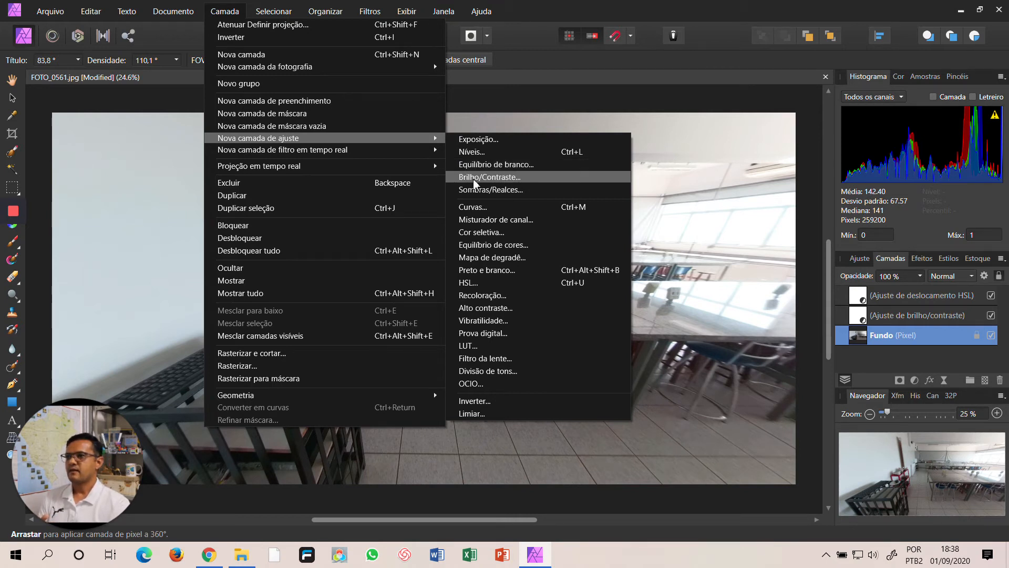
{"action": "left_click", "coordinate": [548, 79]}
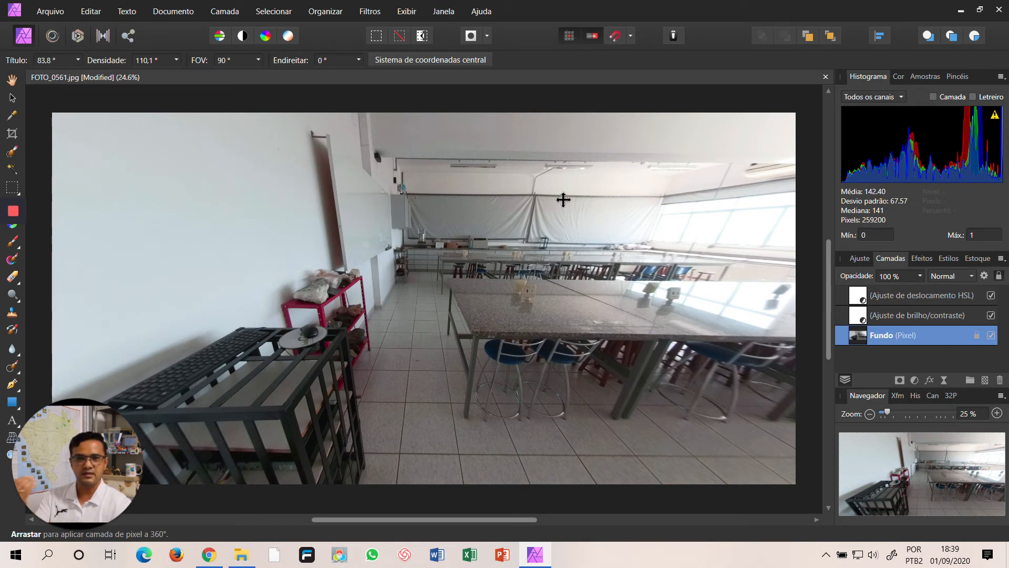
Remove the live projection from the Fundo layer to return to the flat equirectangular panorama
{"action": "left_click", "coordinate": [226, 11]}
{"action": "mouse_move", "coordinate": [262, 166]}
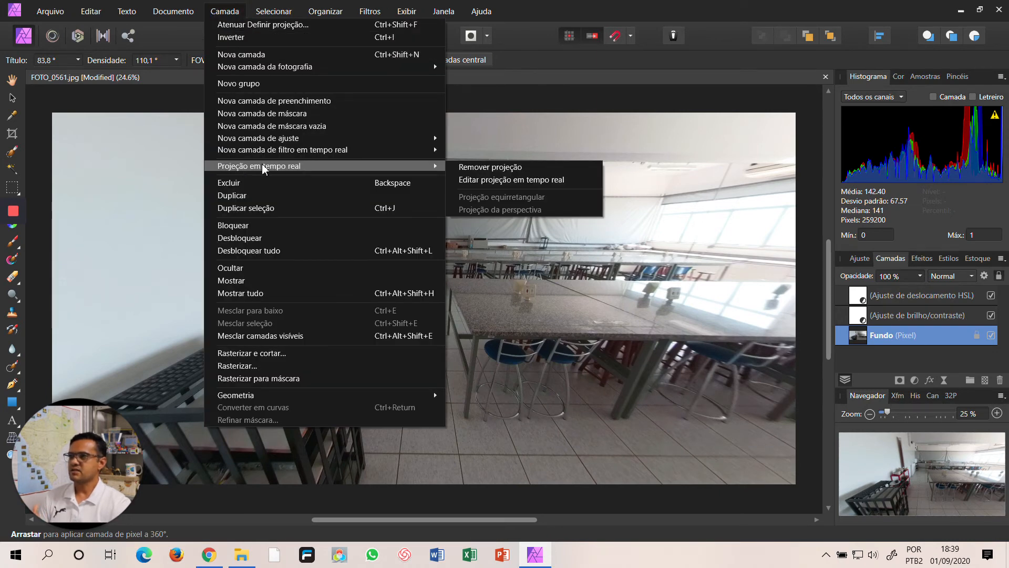
{"action": "left_click", "coordinate": [503, 170]}
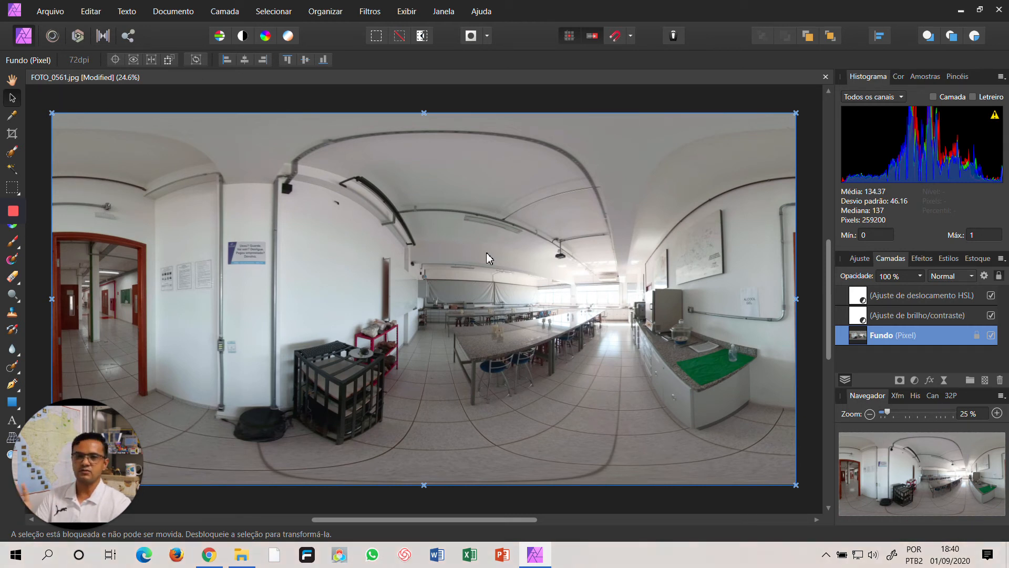
Export the whole document as a best-quality JPEG at 5760 × 2880 px, named FOTO_0561-modificado, in the Rendered folder
{"action": "left_click", "coordinate": [58, 17]}
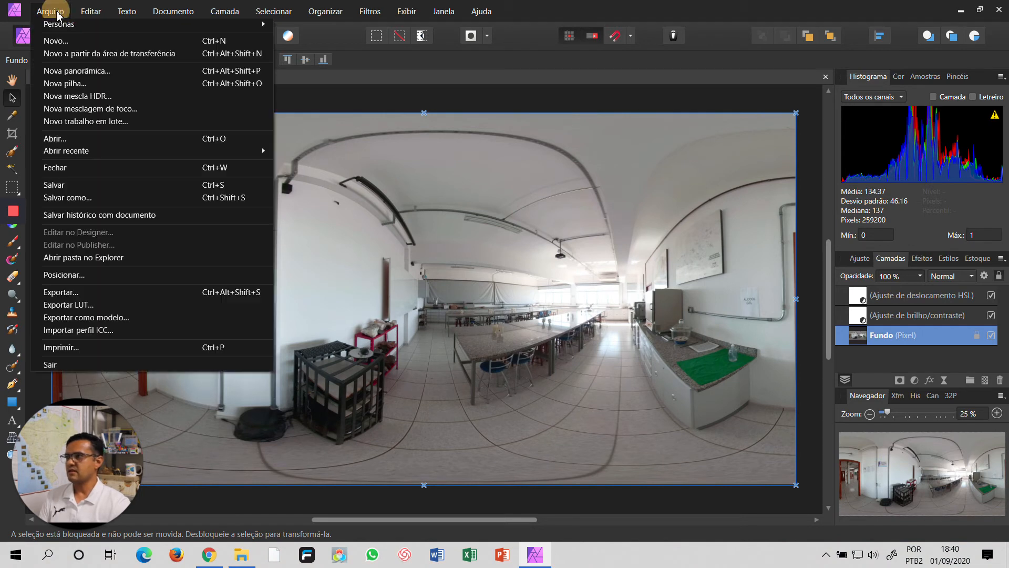
{"action": "left_click", "coordinate": [80, 294]}
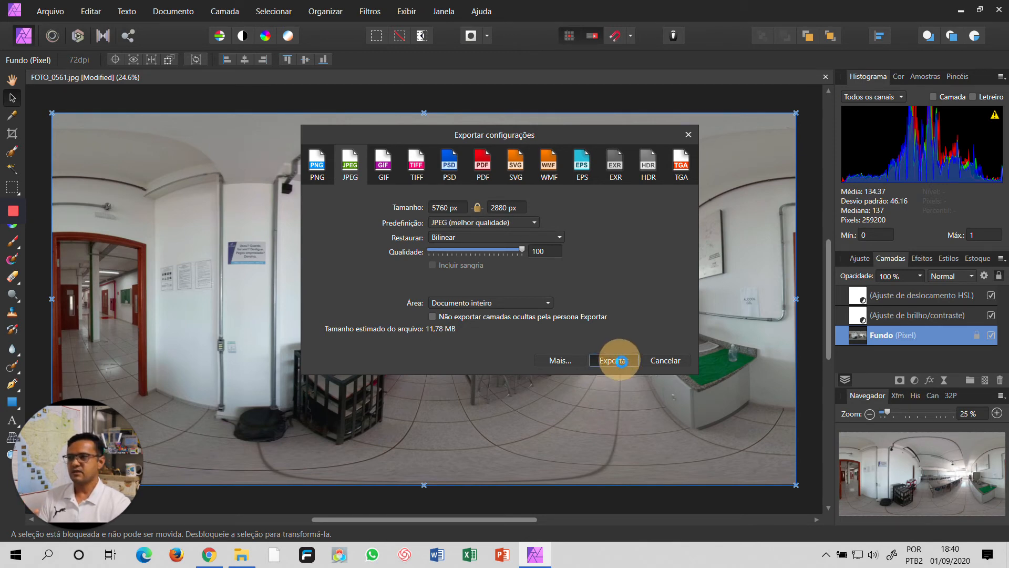
{"action": "left_click", "coordinate": [617, 359]}
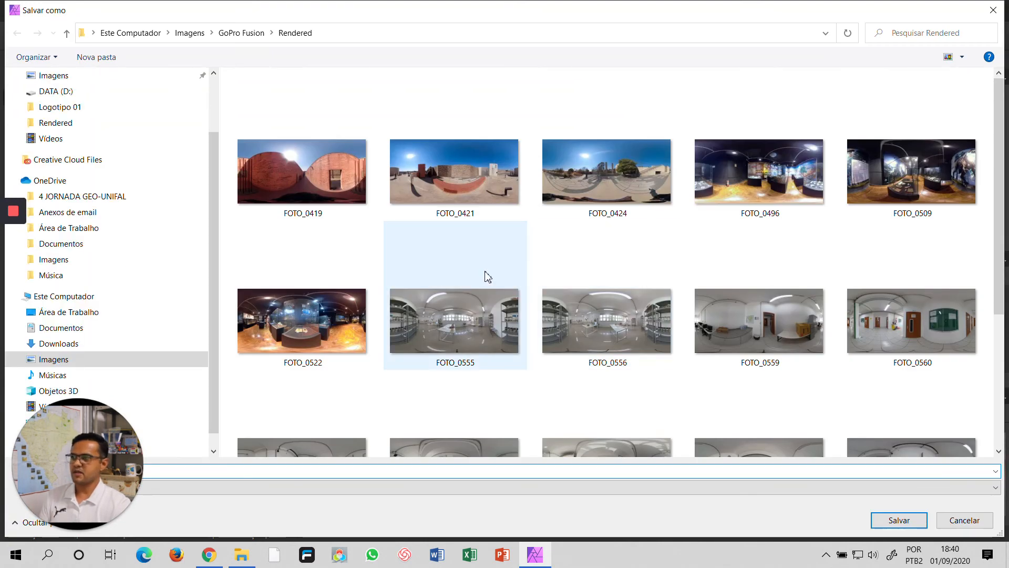
{"action": "scroll", "coordinate": [527, 279], "scroll_direction": "down", "scroll_amount": 3}
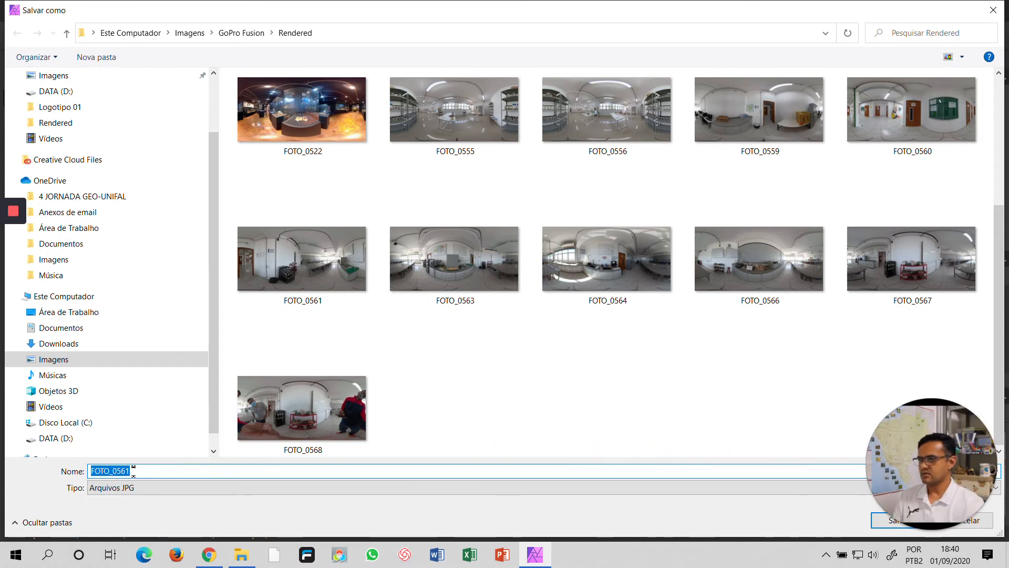
{"action": "left_click", "coordinate": [140, 470]}
{"action": "type", "text": "-modificado"}
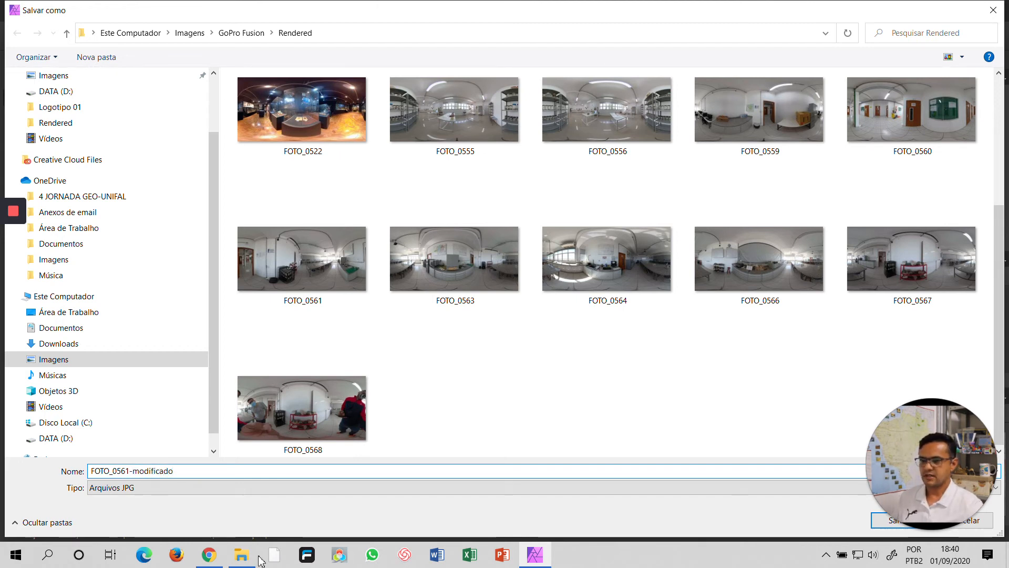
{"action": "left_click", "coordinate": [887, 525]}
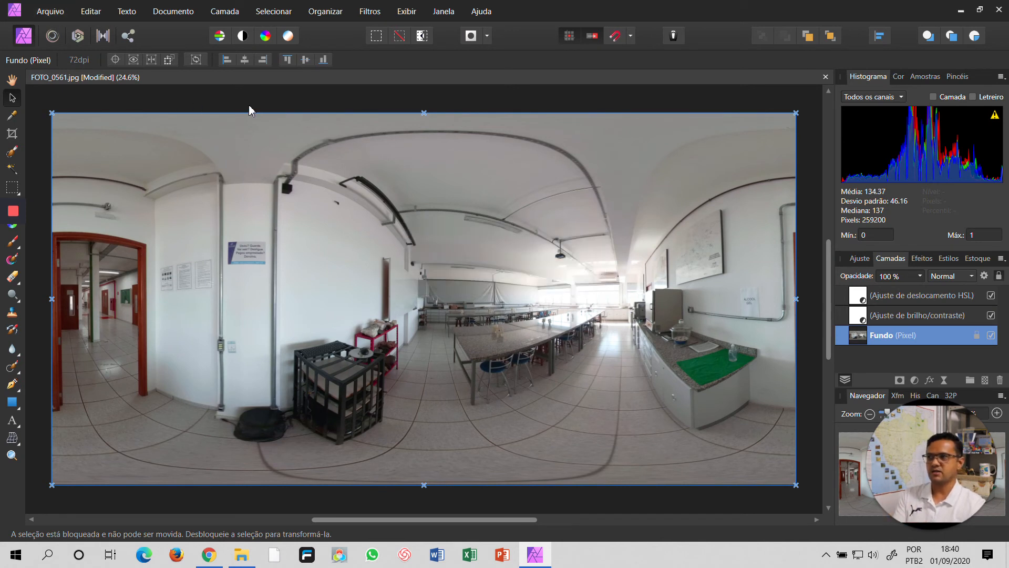
{"action": "left_click", "coordinate": [291, 102]}
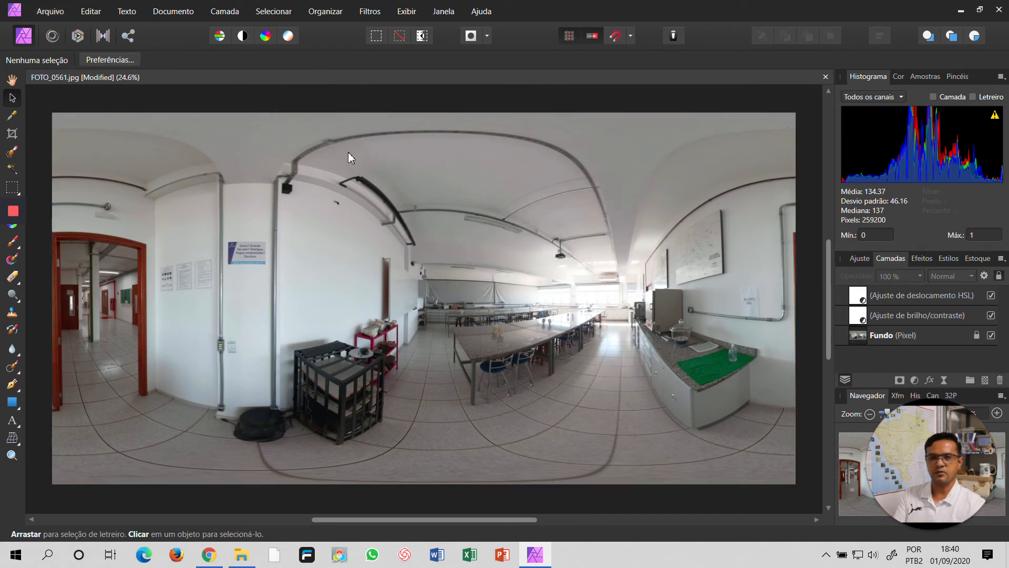
{"action": "left_click", "coordinate": [65, 19]}
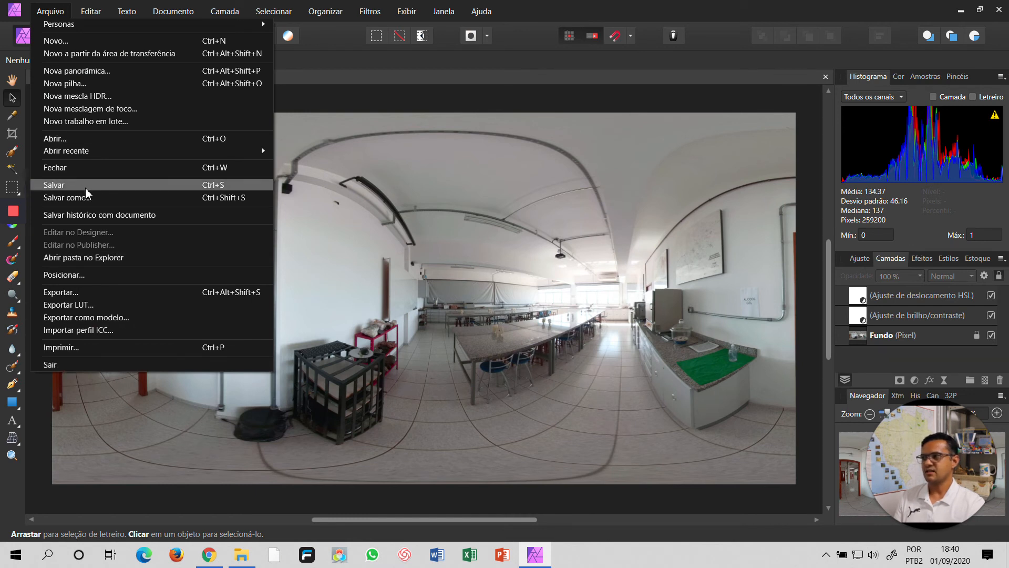
{"action": "left_click", "coordinate": [536, 93]}
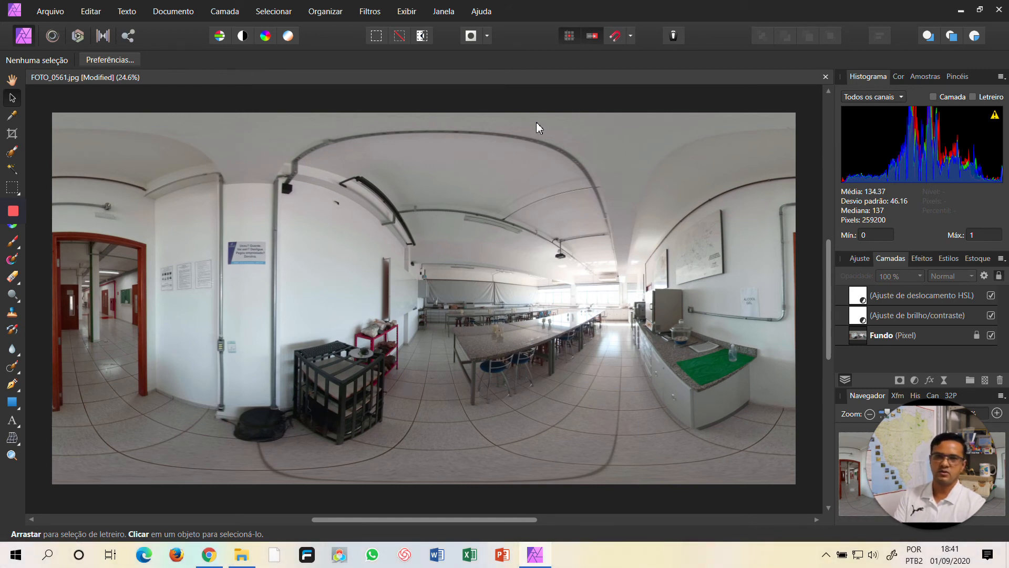
{"action": "left_click", "coordinate": [49, 11]}
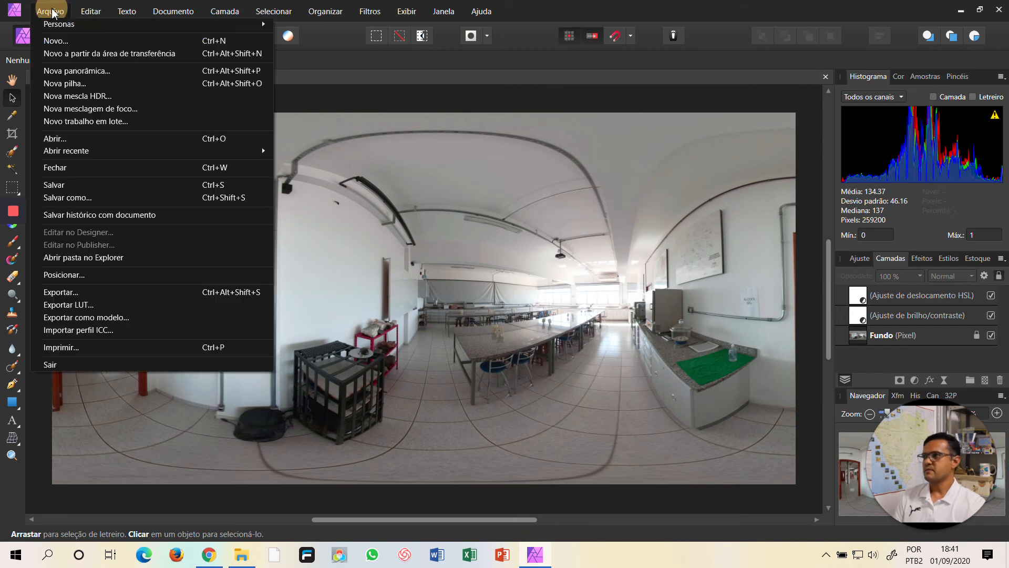
{"action": "left_click", "coordinate": [84, 200]}
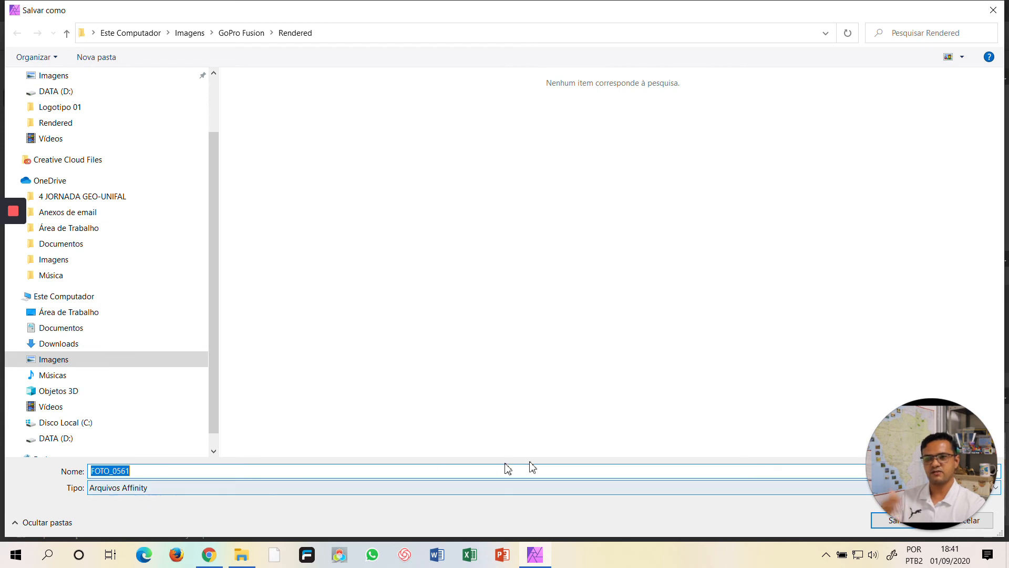
{"action": "left_click", "coordinate": [992, 11]}
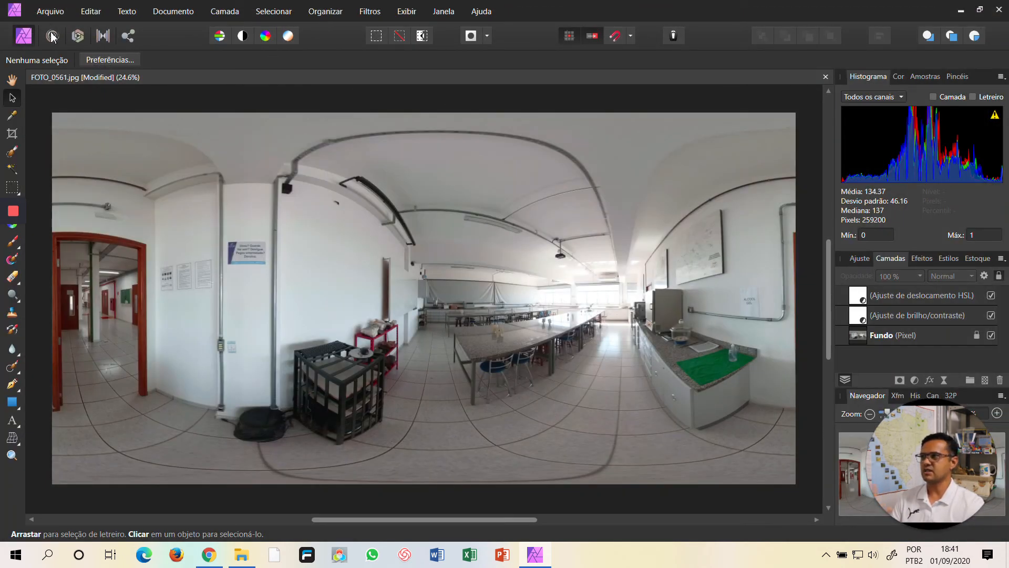
Switch to File Explorer, open the Rendered folder inside GoPro Fusion and locate FOTO_0561 and FOTO_0561-modificado
{"action": "left_click", "coordinate": [243, 556]}
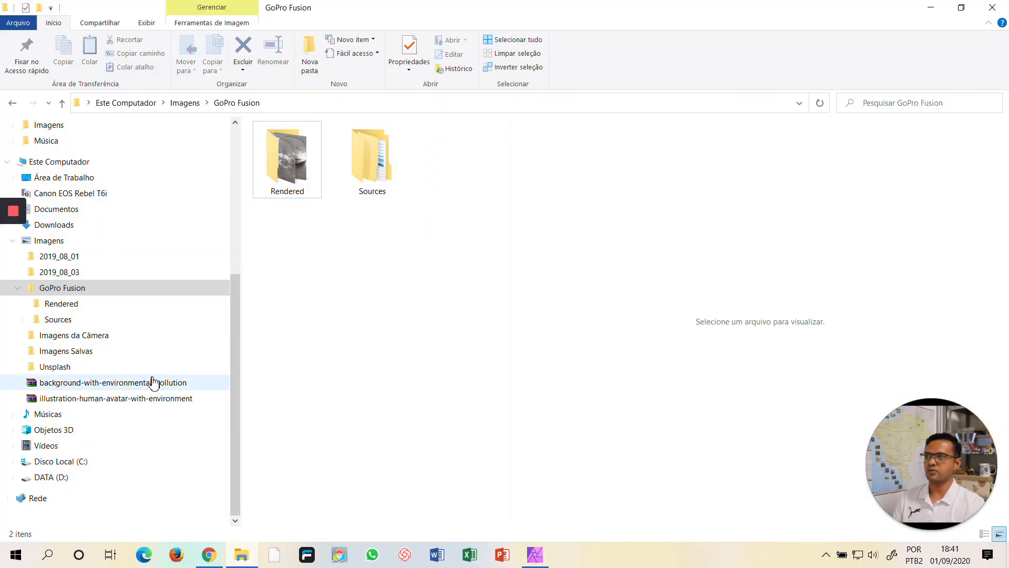
{"action": "left_click", "coordinate": [60, 308]}
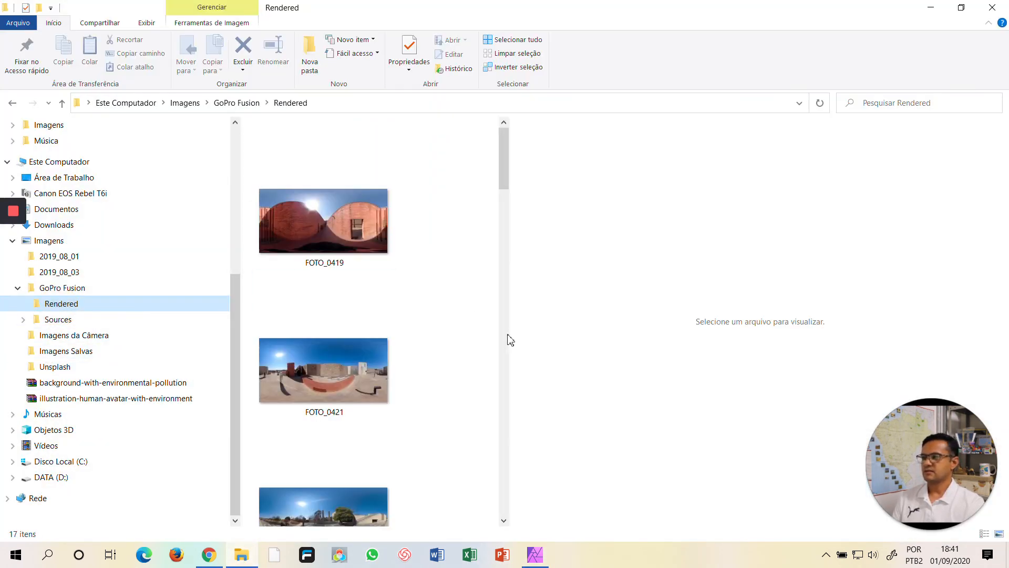
{"action": "scroll", "coordinate": [435, 372], "scroll_direction": "down", "scroll_amount": 3}
{"action": "scroll", "coordinate": [435, 372], "scroll_direction": "down", "scroll_amount": 2}
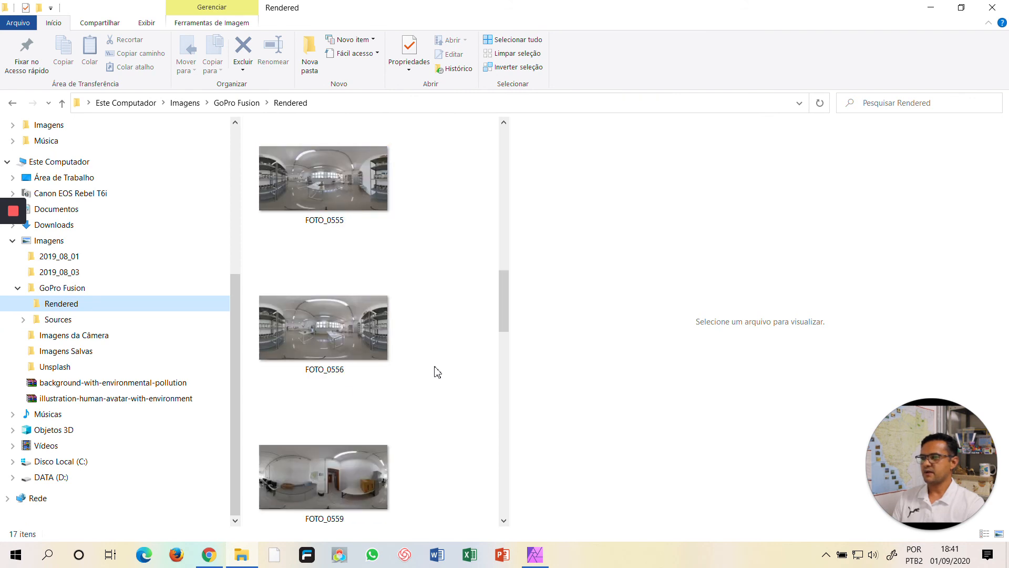
{"action": "scroll", "coordinate": [436, 372], "scroll_direction": "down", "scroll_amount": 2}
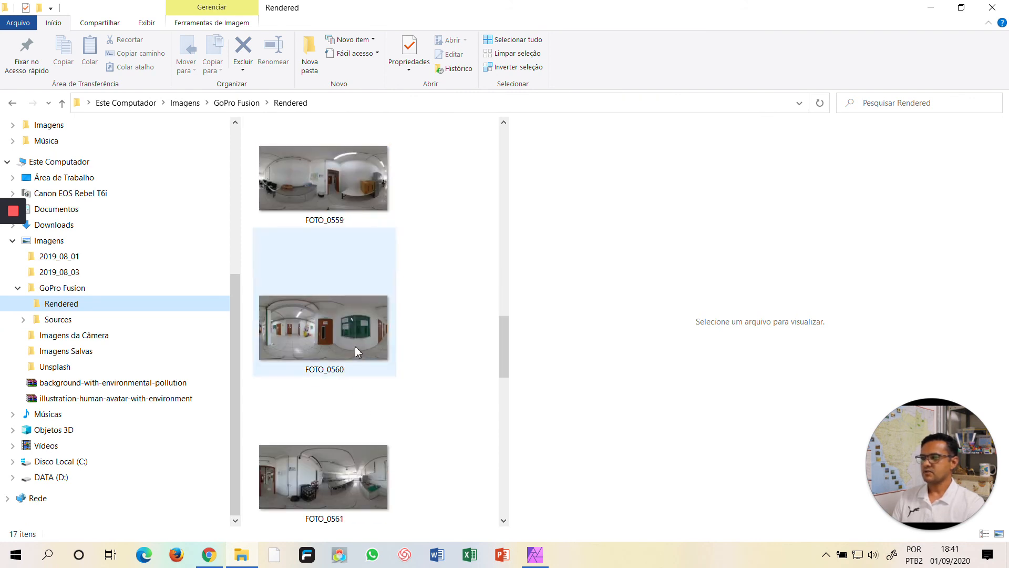
{"action": "scroll", "coordinate": [461, 370], "scroll_direction": "down", "scroll_amount": 1}
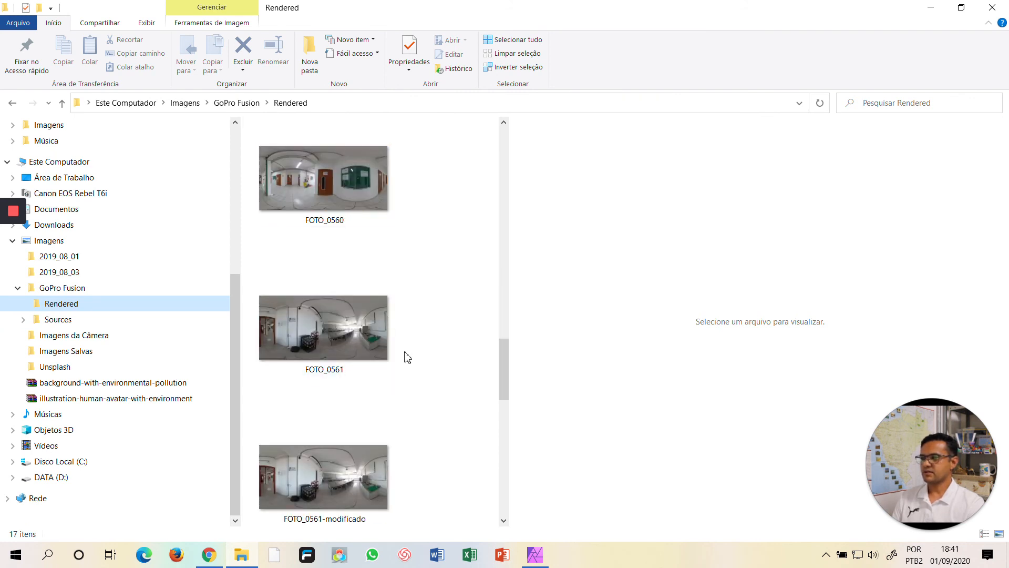
Widen the preview area and compare the original FOTO_0561 with FOTO_0561-modificado, examining the floor area where the tripod stood
{"action": "left_click", "coordinate": [357, 330]}
{"action": "left_click_drag", "start_coordinate": [511, 290], "coordinate": [388, 278]}
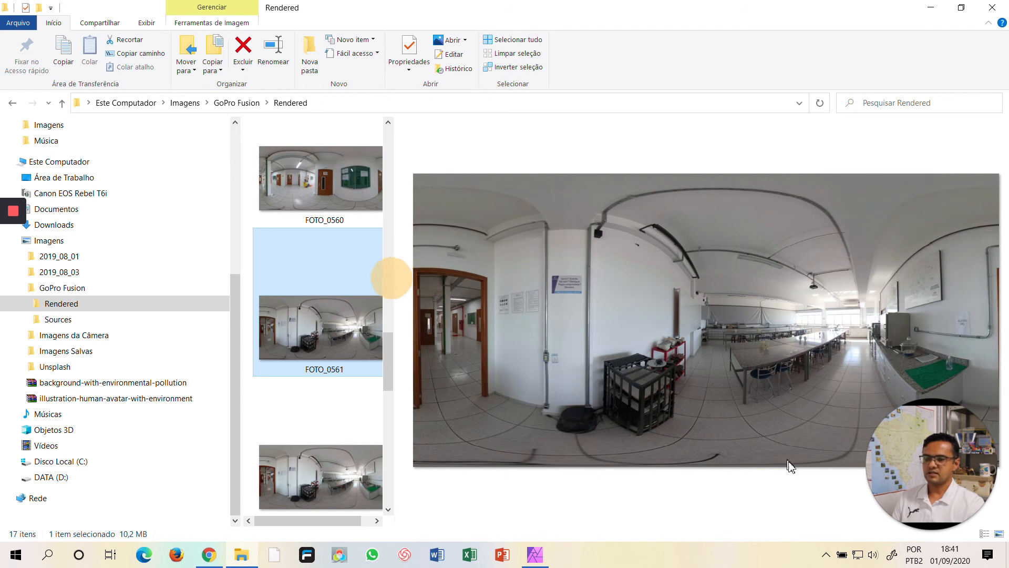
{"action": "left_click", "coordinate": [335, 476]}
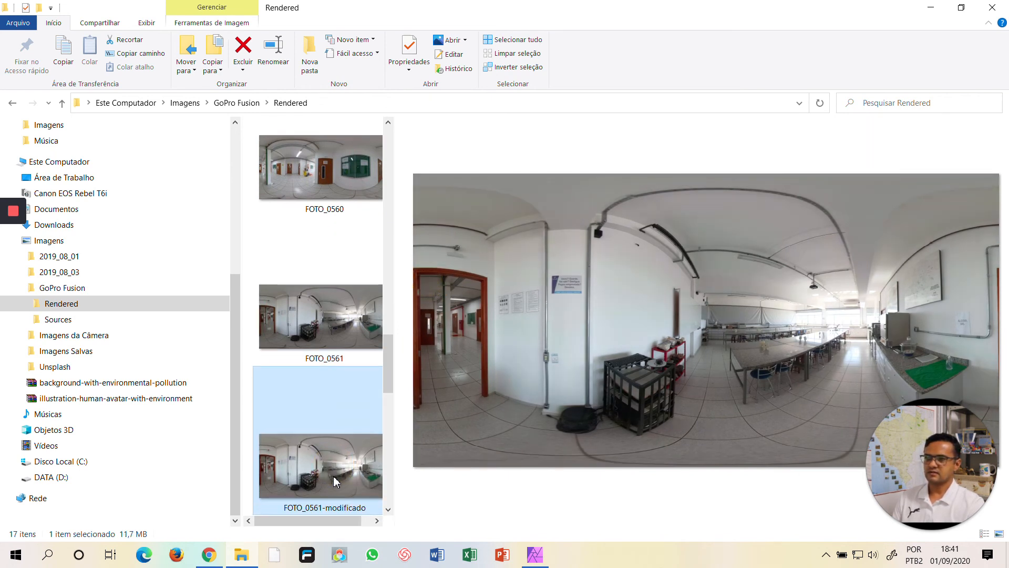
{"action": "left_click", "coordinate": [324, 335]}
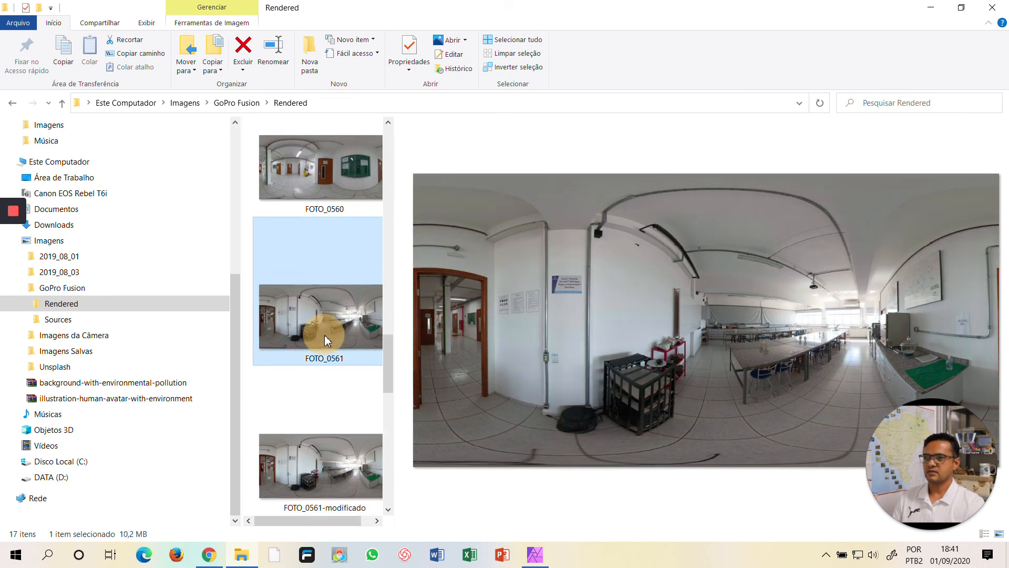
{"action": "left_click", "coordinate": [324, 463]}
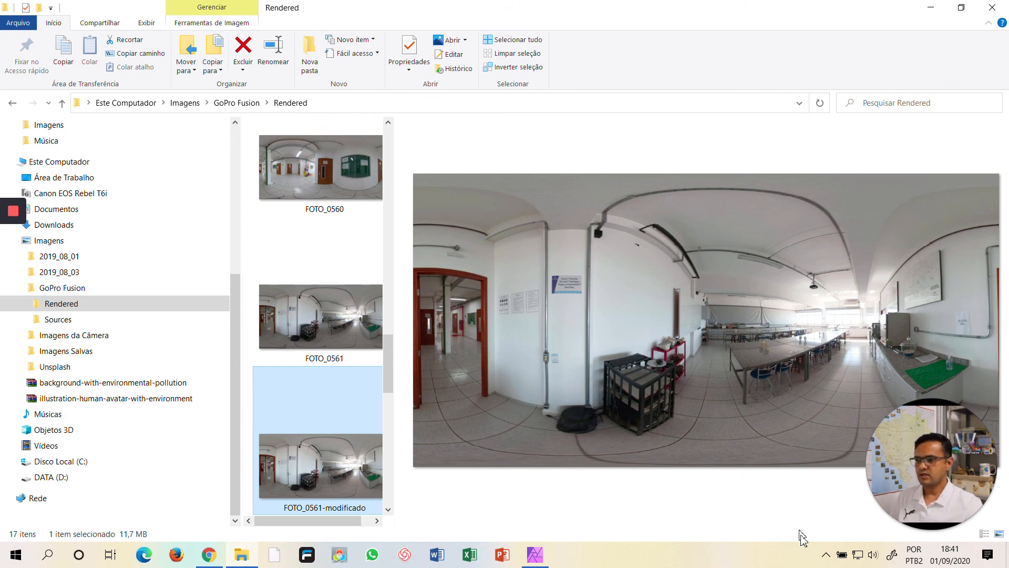
{"action": "mouse_move", "coordinate": [917, 501]}
{"action": "left_click", "coordinate": [944, 526]}
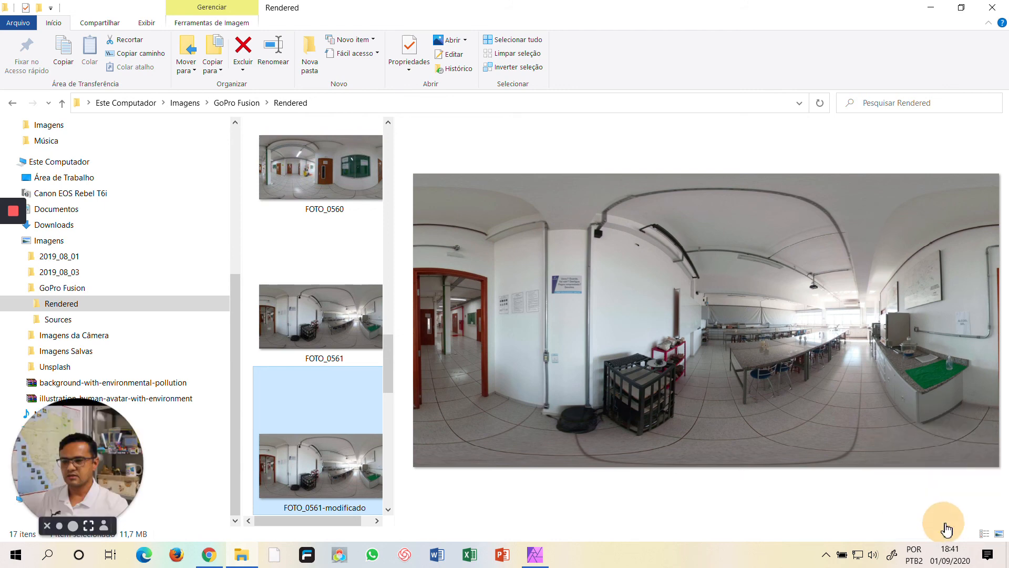